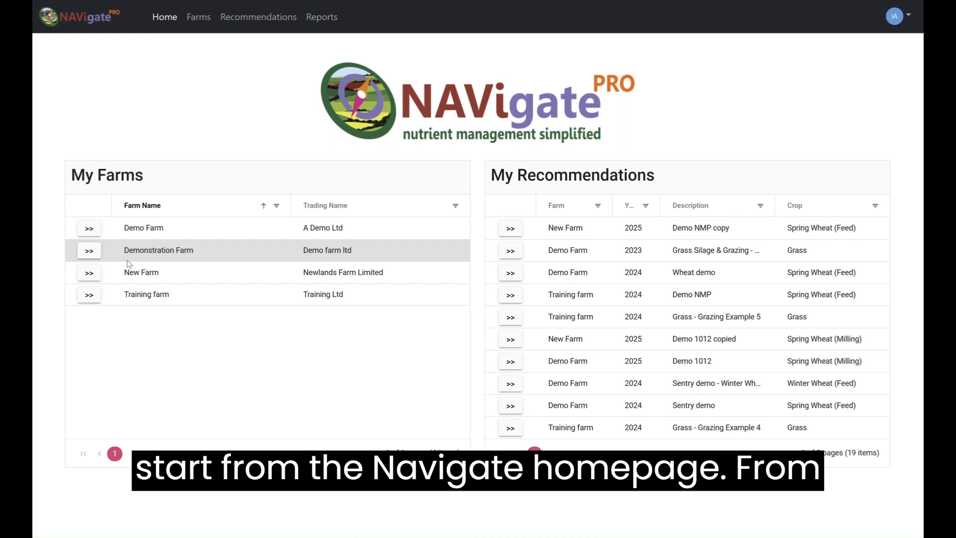
Step: Open the details of Demonstration Farm and start adding a new field to it
{"action": "left_click", "coordinate": [89, 251]}
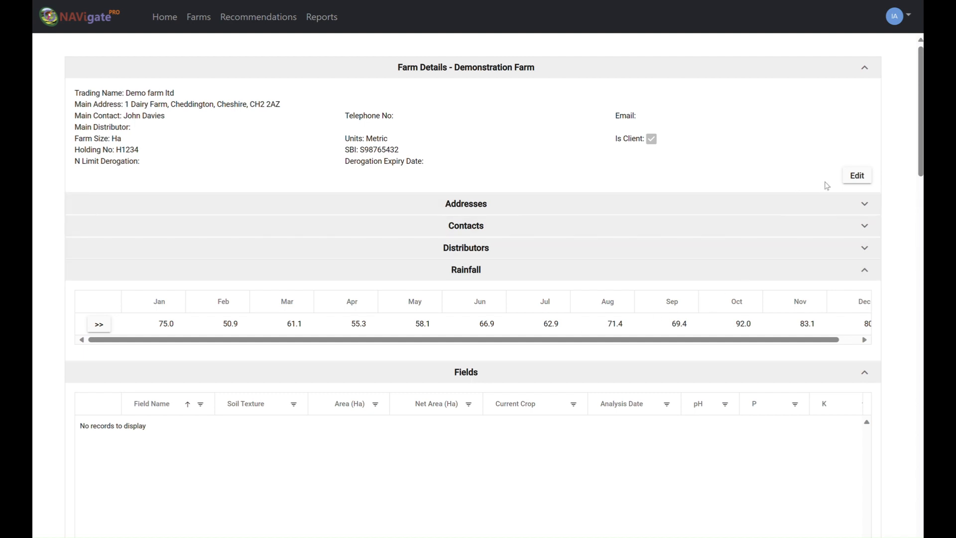
{"action": "left_click_drag", "start_coordinate": [919, 162], "coordinate": [907, 235]}
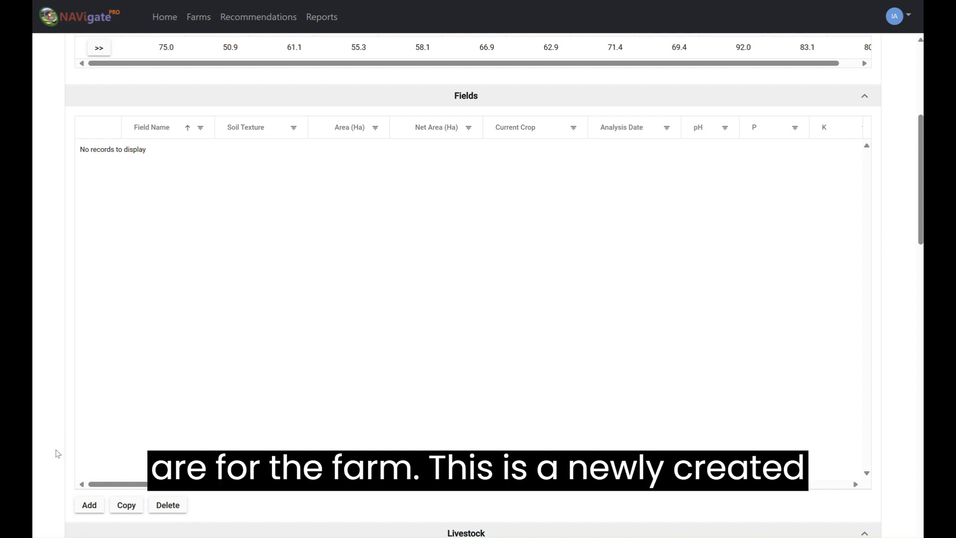
{"action": "left_click", "coordinate": [85, 506]}
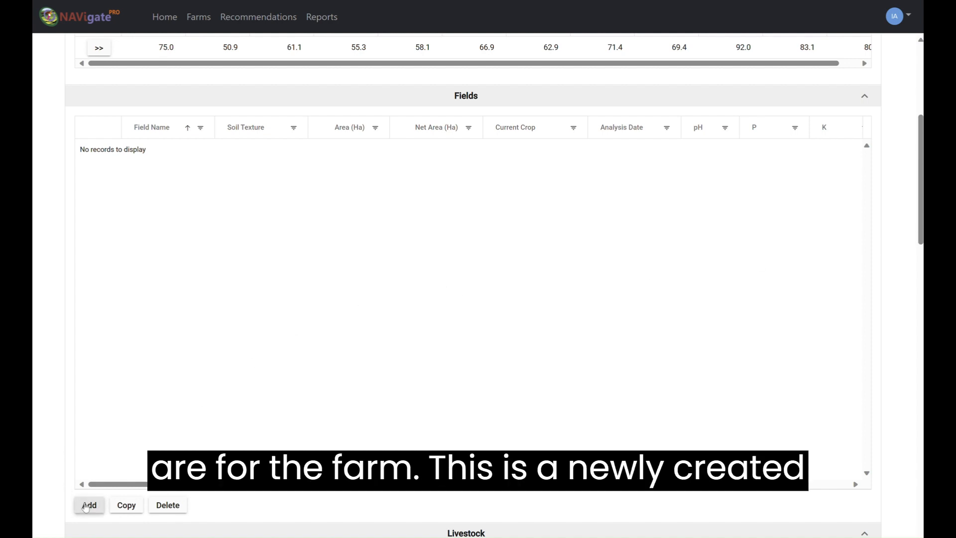
{"action": "left_click", "coordinate": [85, 505]}
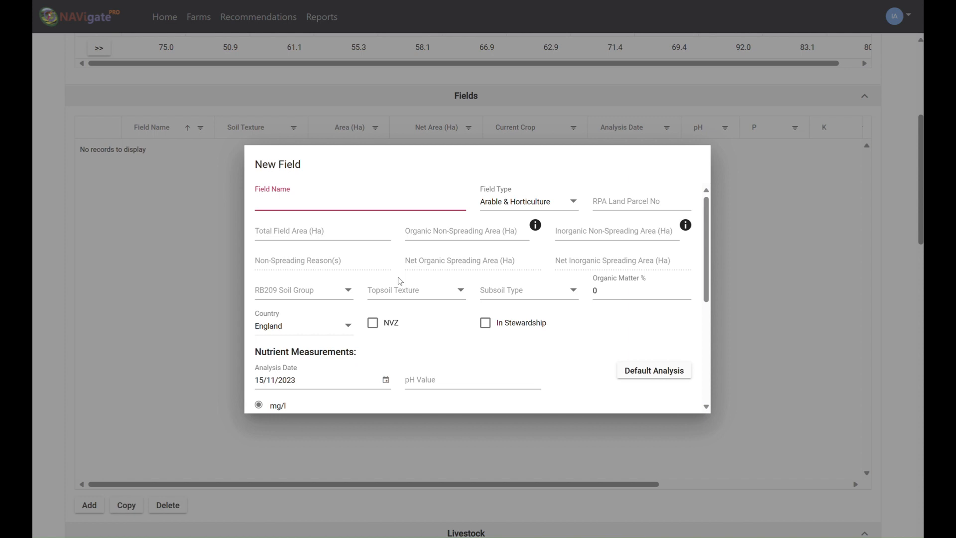
Step: Name the new field Meadow field and keep Arable & Horticulture as its field type
{"action": "type", "text": "Meadow file"}
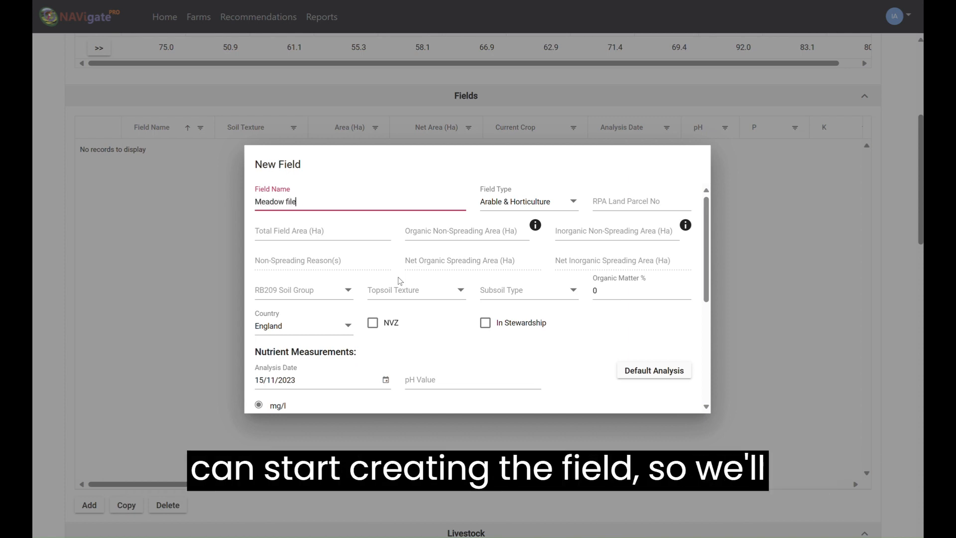
{"action": "key", "text": "BackSpace"}
{"action": "key", "text": "BackSpace"}
{"action": "type", "text": "eld"}
{"action": "left_click", "coordinate": [572, 202]}
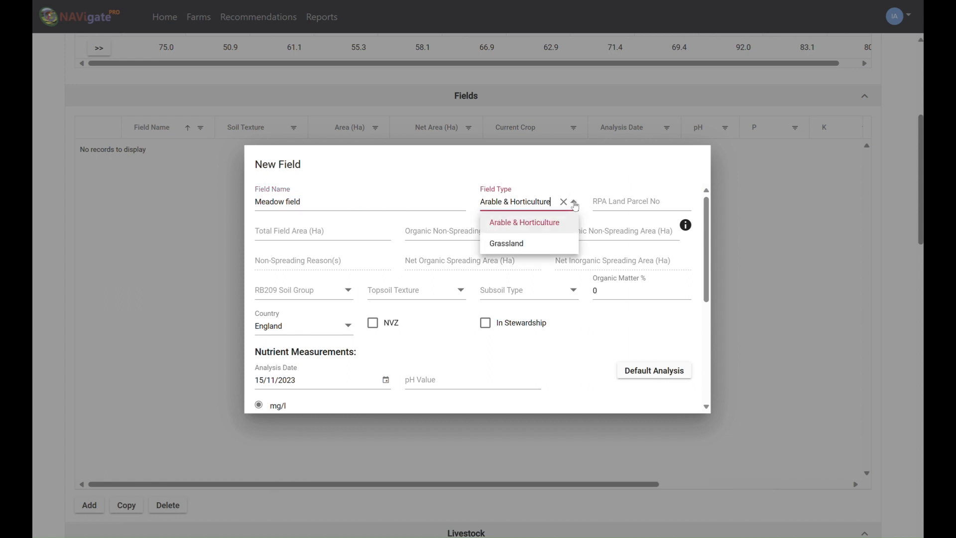
{"action": "left_click", "coordinate": [574, 203]}
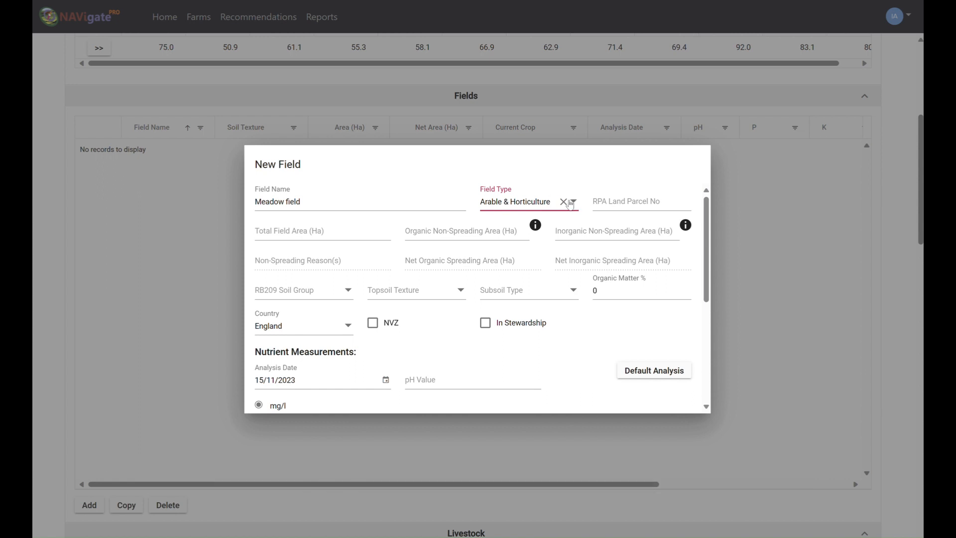
Step: Enter AB1234 as the RPA land parcel number and 10 ha as the total field area
{"action": "key", "text": "Tab"}
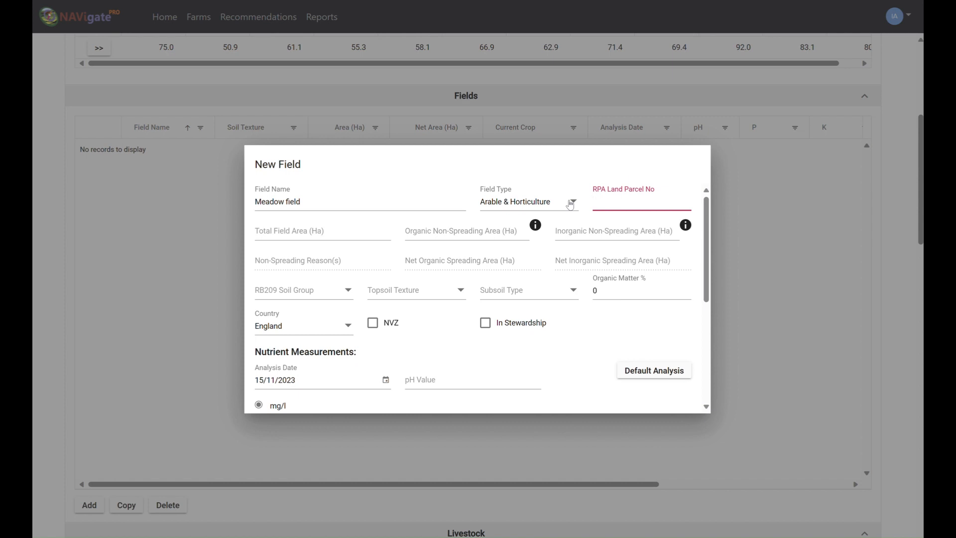
{"action": "type", "text": "AB1234"}
{"action": "key", "text": "Tab"}
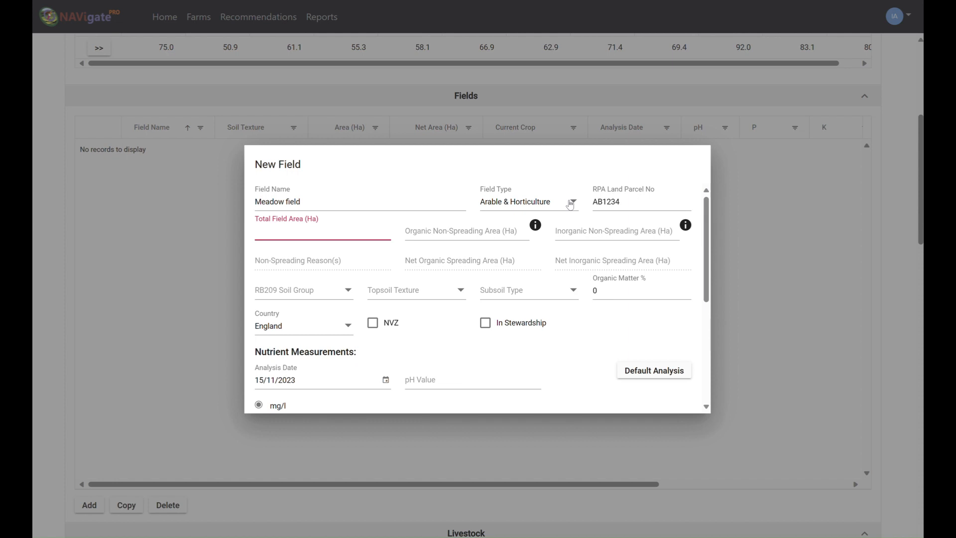
{"action": "type", "text": "10"}
{"action": "key", "text": "Tab"}
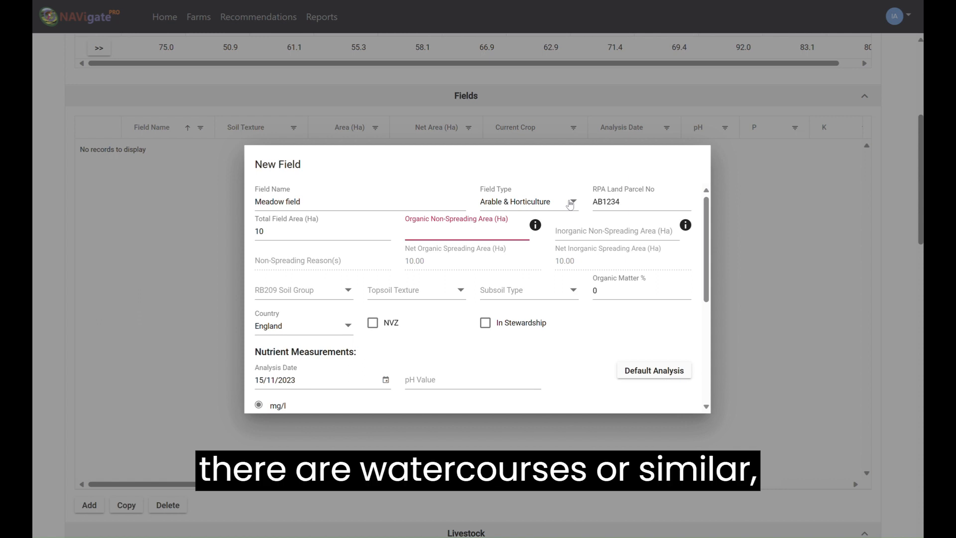
Step: Set the organic non-spreading area to .5 ha and the inorganic non-spreading area to .2 ha
{"action": "type", "text": ".5"}
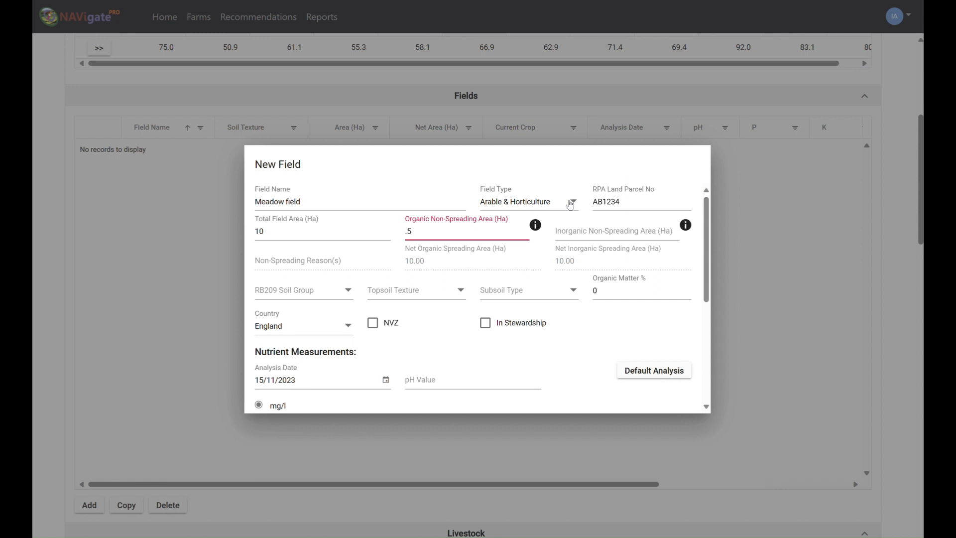
{"action": "key", "text": "Tab"}
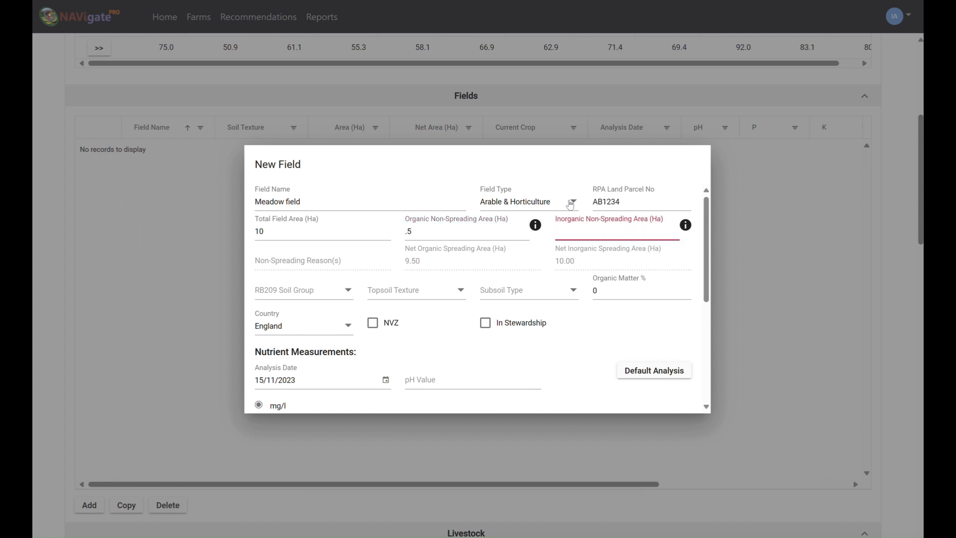
{"action": "type", "text": ".2"}
{"action": "key", "text": "Tab"}
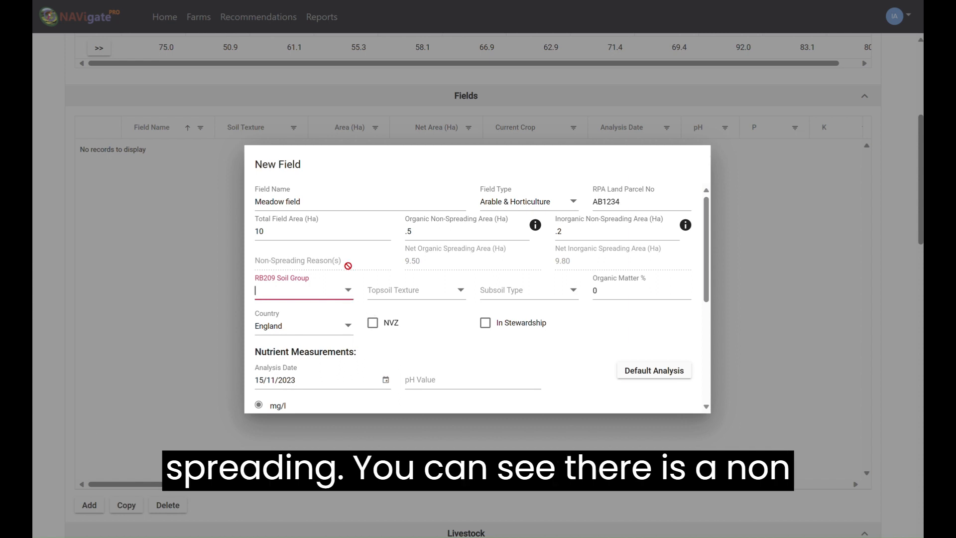
Step: Classify the field's soil as RB209 group Peat, with Peaty Loam topsoil texture and subsoil type Other
{"action": "left_click", "coordinate": [348, 291]}
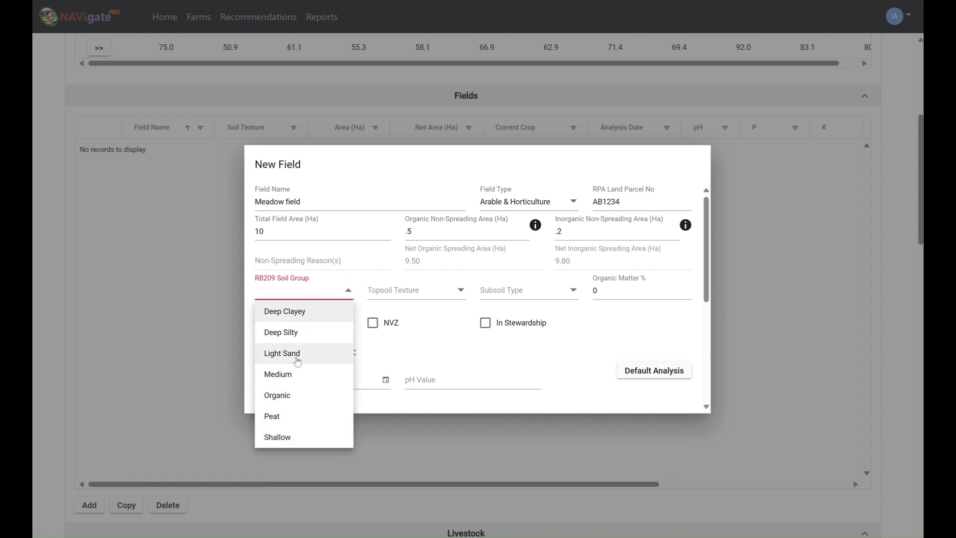
{"action": "left_click", "coordinate": [288, 428]}
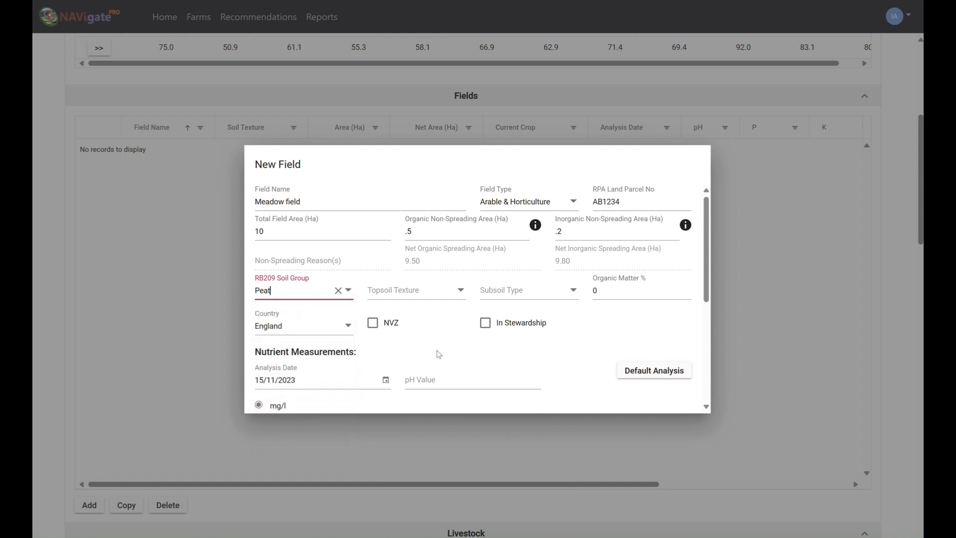
{"action": "left_click", "coordinate": [459, 291]}
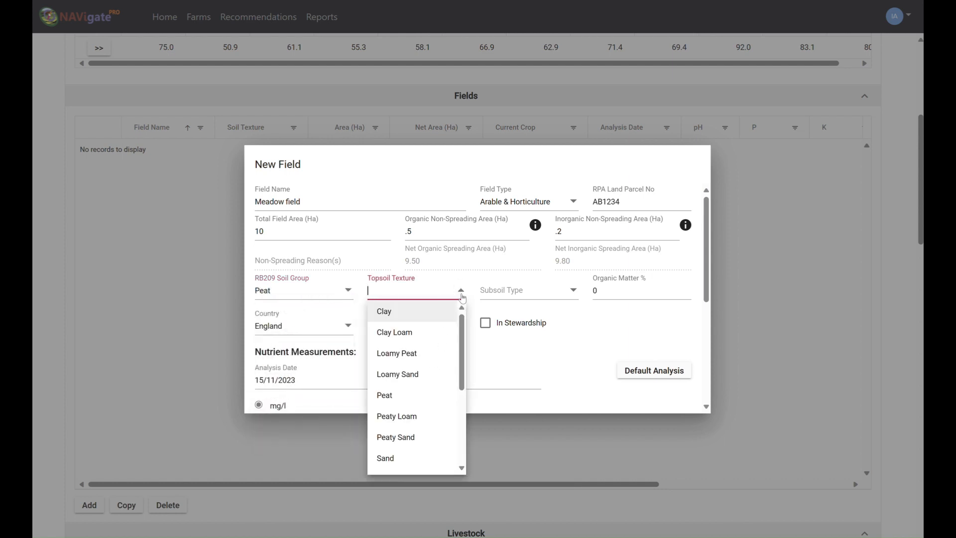
{"action": "left_click", "coordinate": [403, 416]}
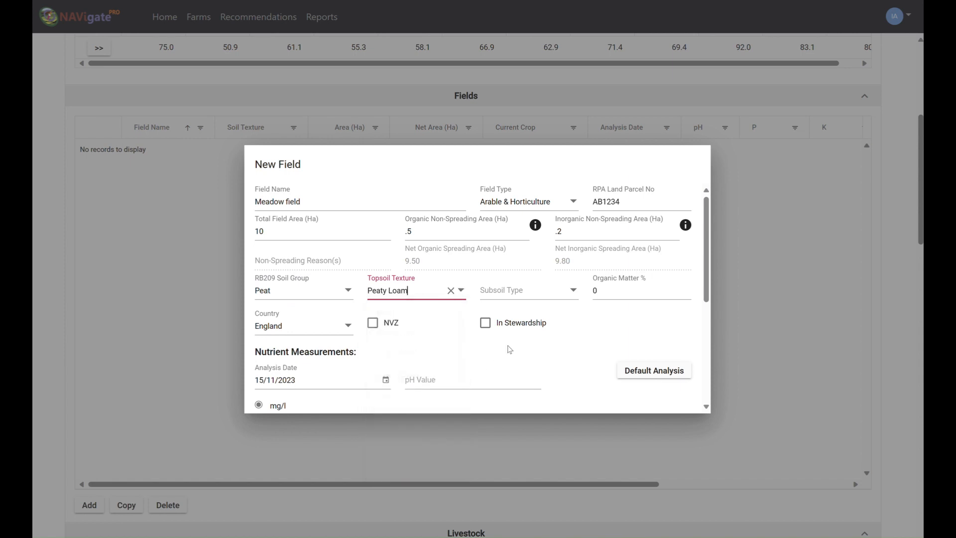
{"action": "left_click", "coordinate": [568, 291]}
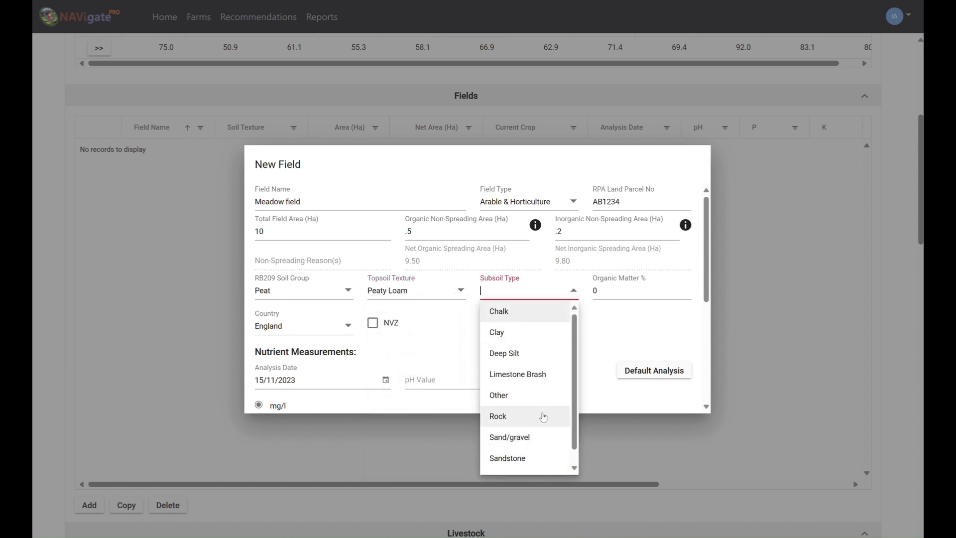
{"action": "scroll", "coordinate": [542, 411], "scroll_direction": "down", "scroll_amount": 1}
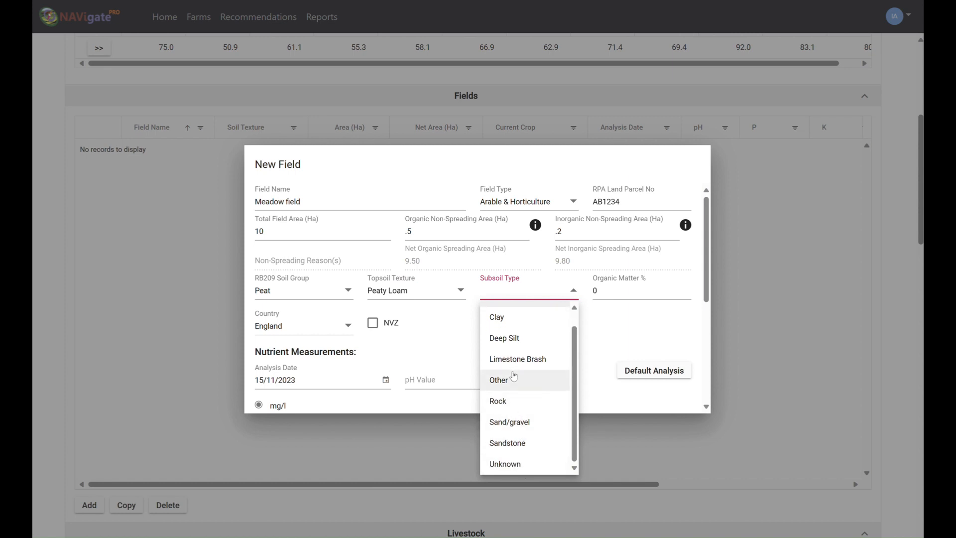
{"action": "scroll", "coordinate": [510, 353], "scroll_direction": "up", "scroll_amount": 1}
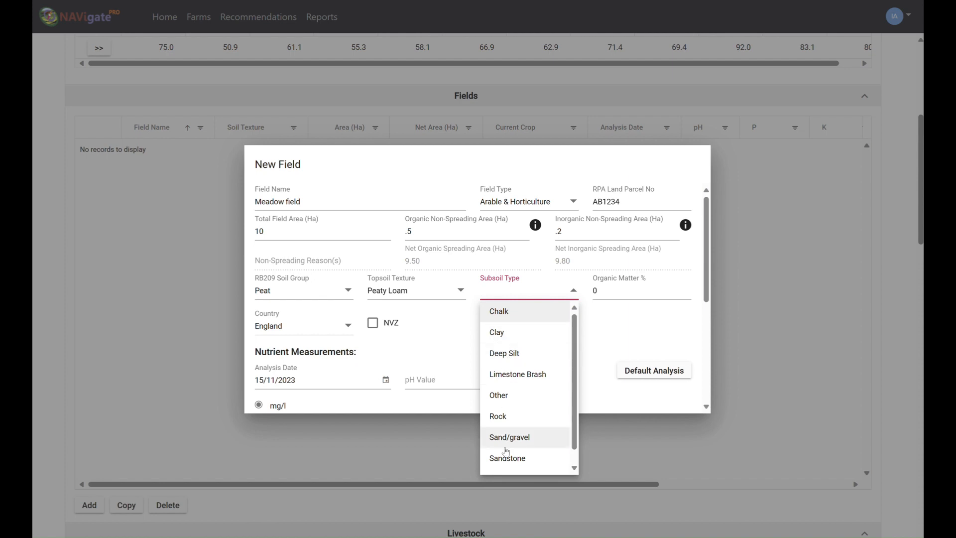
{"action": "left_click", "coordinate": [499, 395]}
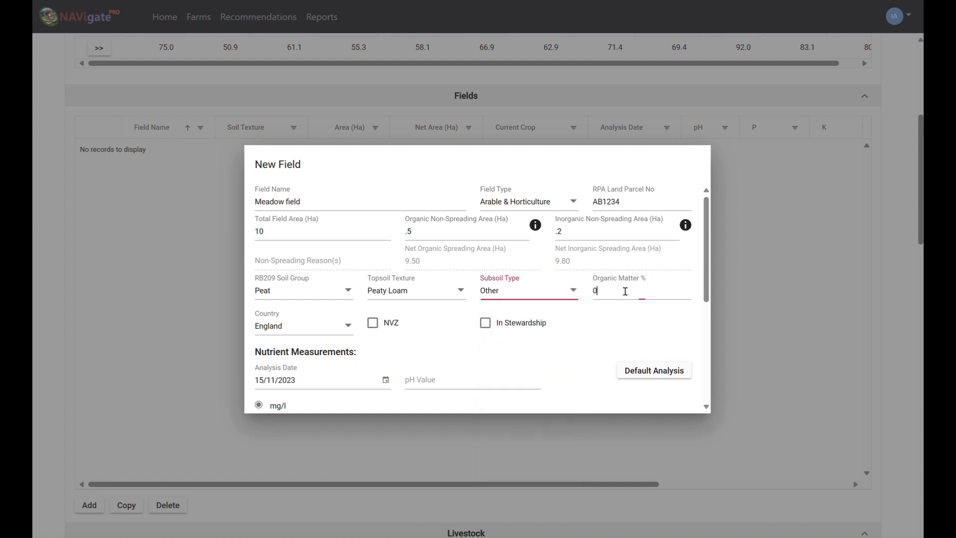
Step: Set the field's organic matter to 15%
{"action": "key", "text": "Tab"}
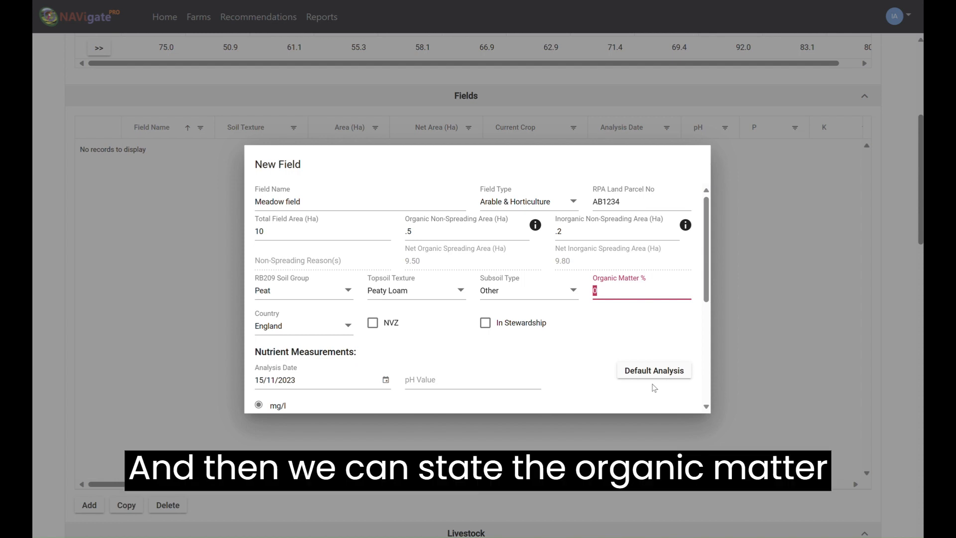
{"action": "type", "text": "15"}
{"action": "left_click", "coordinate": [427, 367]}
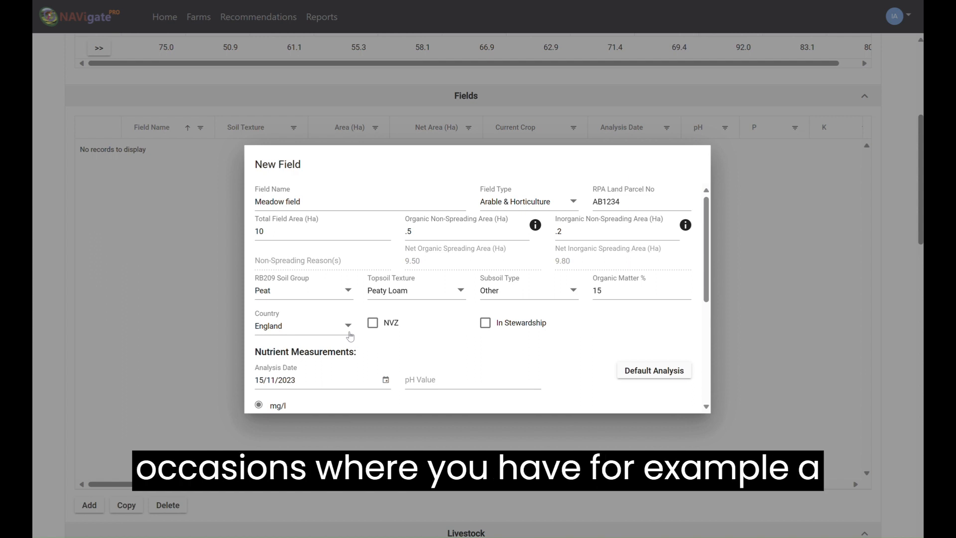
Step: Try Wales as the field's country and return the choice to England
{"action": "left_click", "coordinate": [348, 329]}
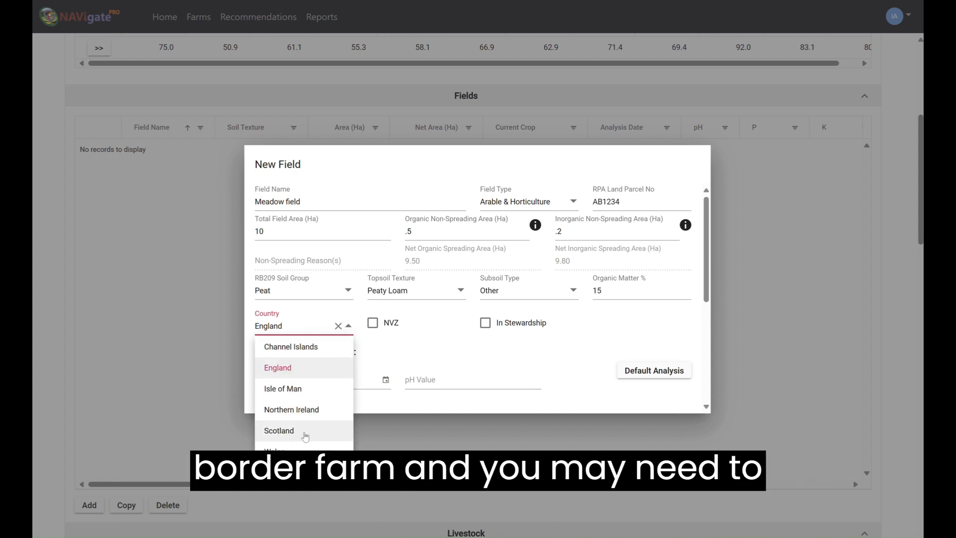
{"action": "left_click", "coordinate": [296, 450]}
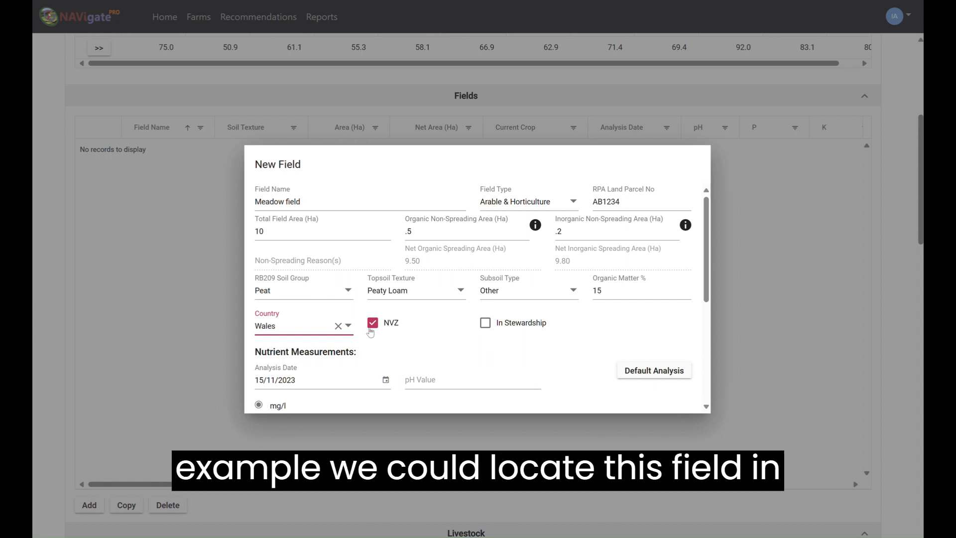
{"action": "left_click", "coordinate": [348, 327]}
{"action": "left_click", "coordinate": [299, 367]}
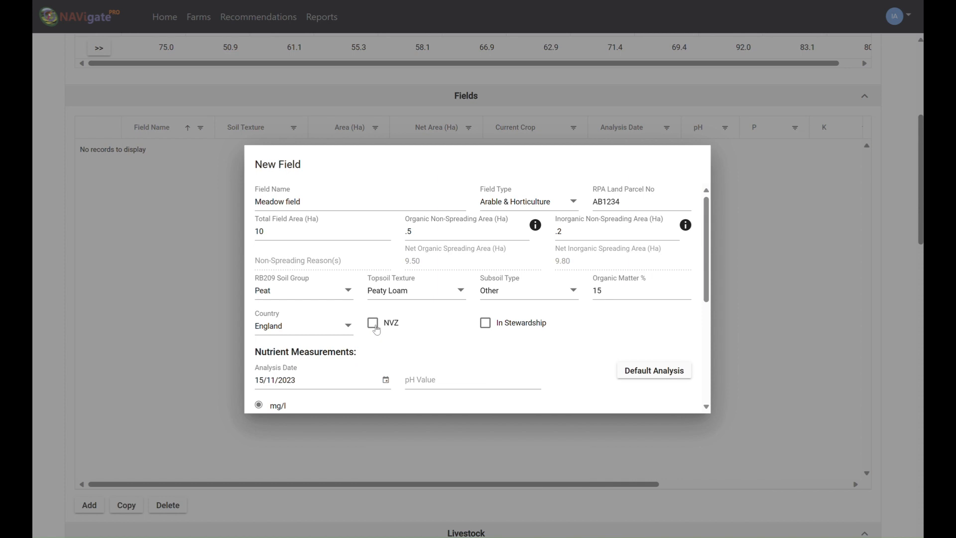
Step: Mark the field as lying in an NVZ, trying the In Stewardship option but leaving it unselected
{"action": "left_click", "coordinate": [374, 324]}
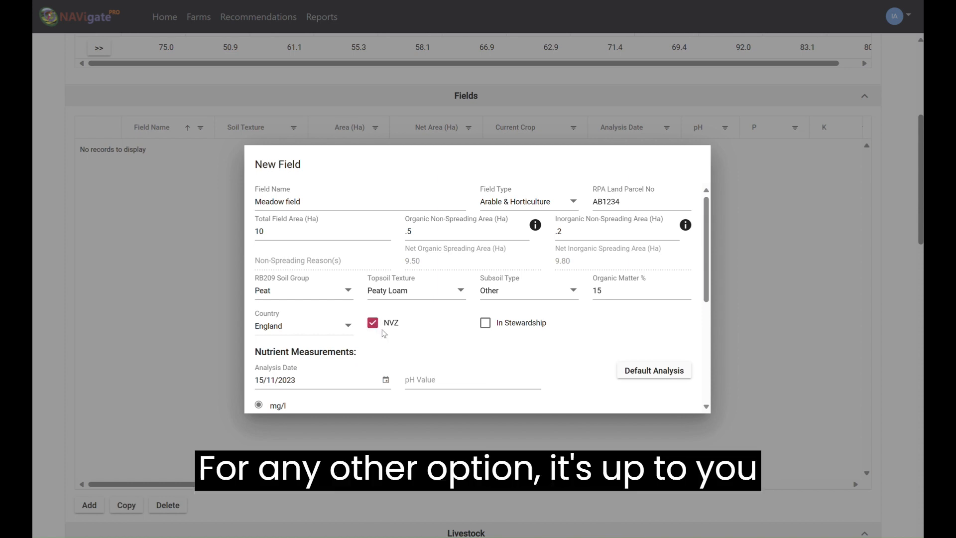
{"action": "left_click", "coordinate": [485, 323]}
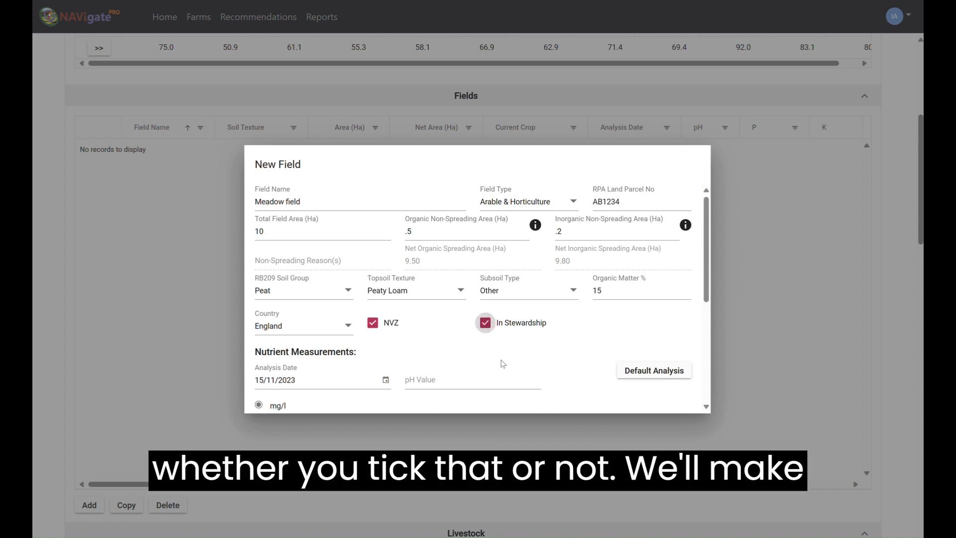
{"action": "left_click", "coordinate": [490, 333]}
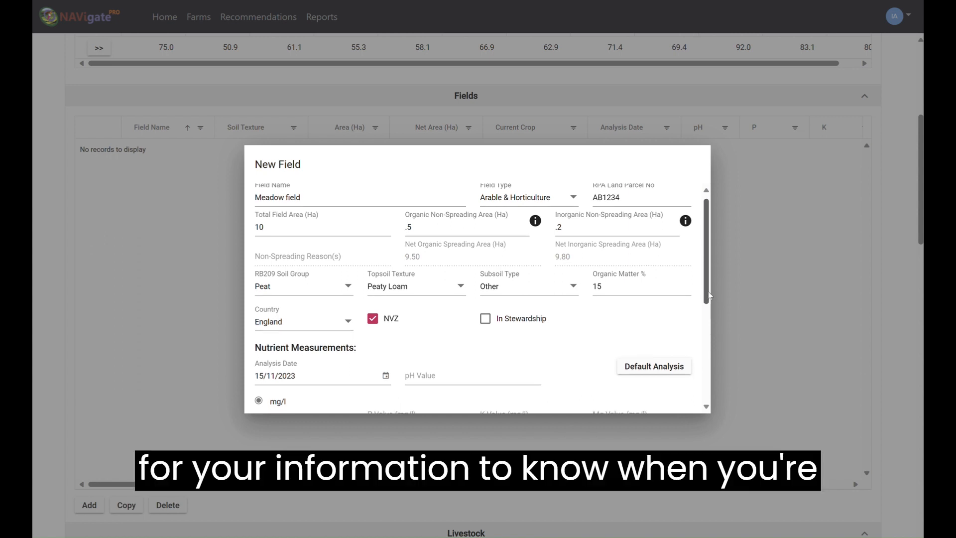
Step: Set the analysis date of the field's nutrient measurements to 01/11/2023
{"action": "left_click_drag", "start_coordinate": [708, 293], "coordinate": [702, 351]}
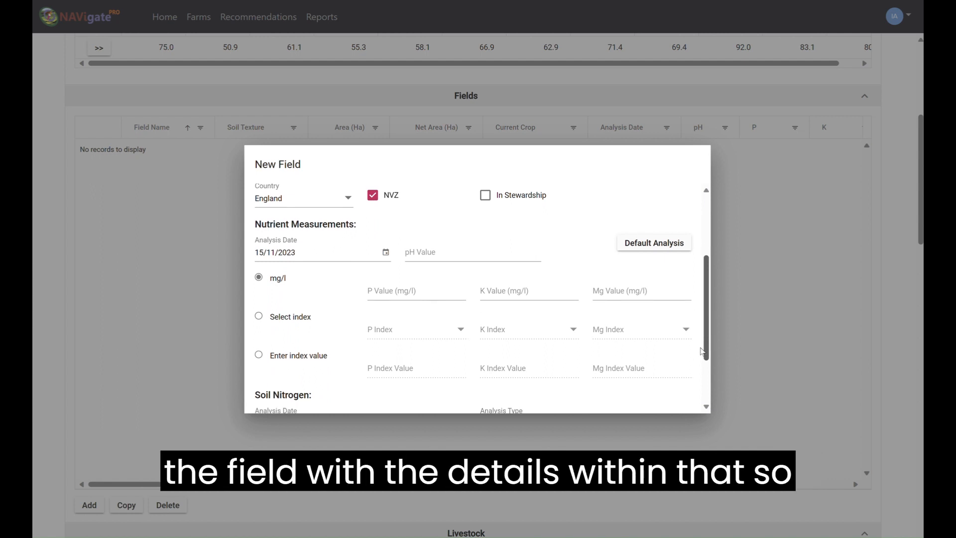
{"action": "scroll", "coordinate": [701, 351], "scroll_direction": "down", "scroll_amount": 1}
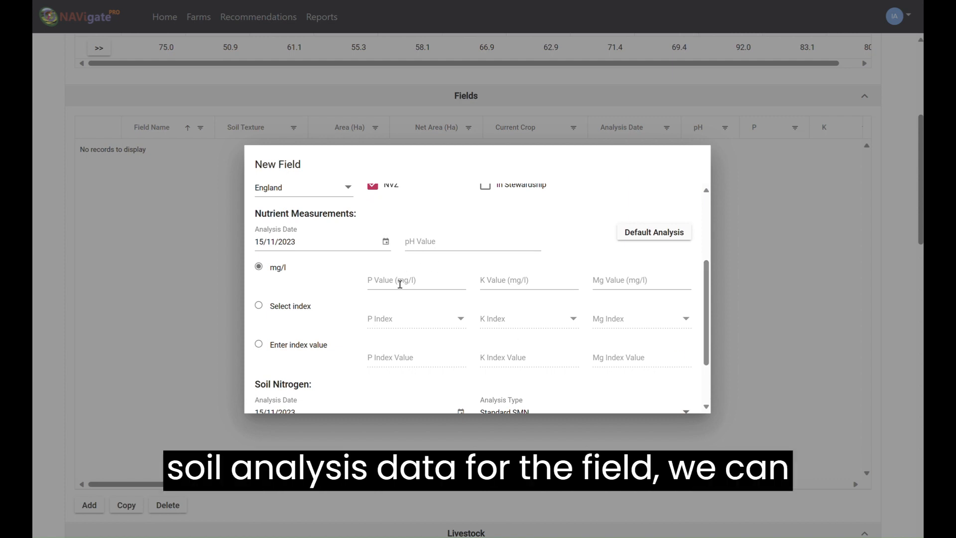
{"action": "scroll", "coordinate": [704, 323], "scroll_direction": "down", "scroll_amount": 3}
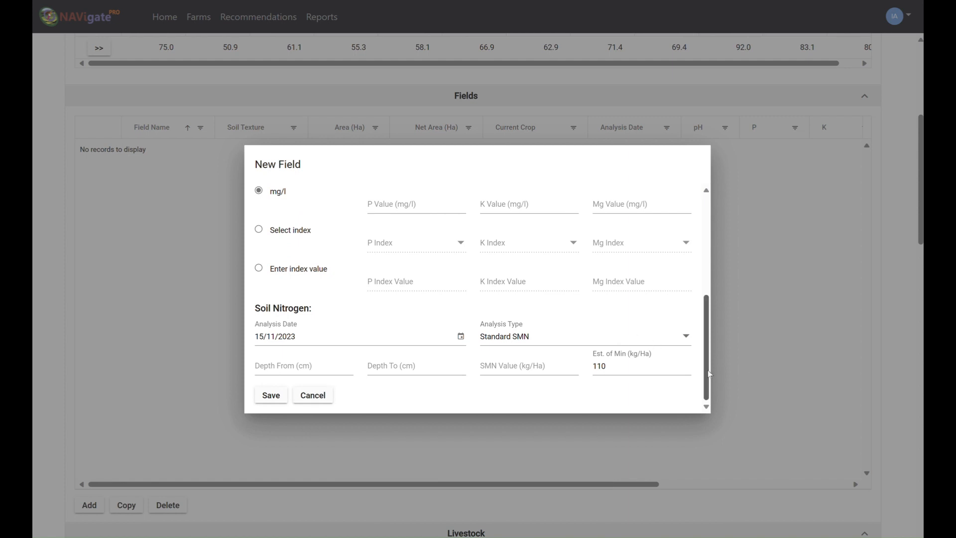
{"action": "scroll", "coordinate": [702, 340], "scroll_direction": "up", "scroll_amount": 3}
{"action": "scroll", "coordinate": [703, 339], "scroll_direction": "up", "scroll_amount": 1}
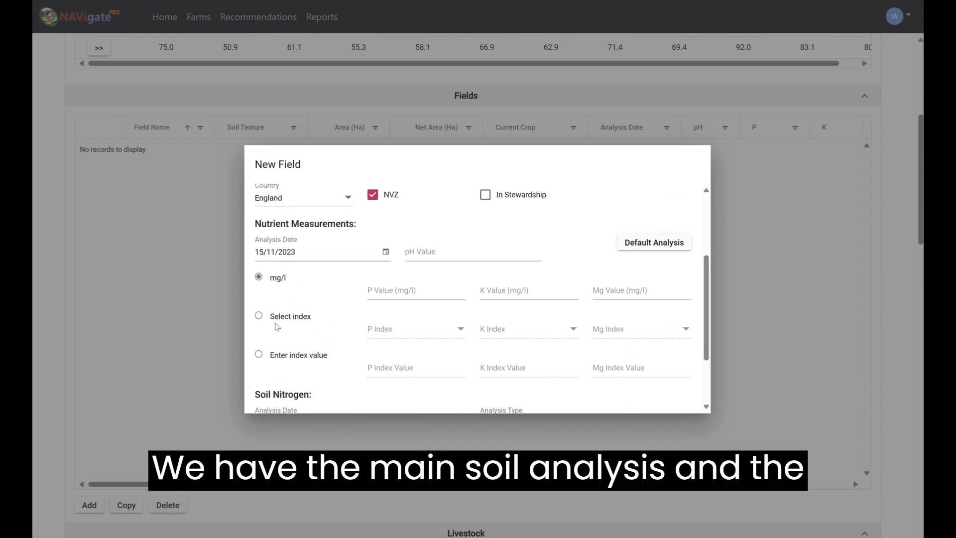
{"action": "left_click", "coordinate": [386, 254]}
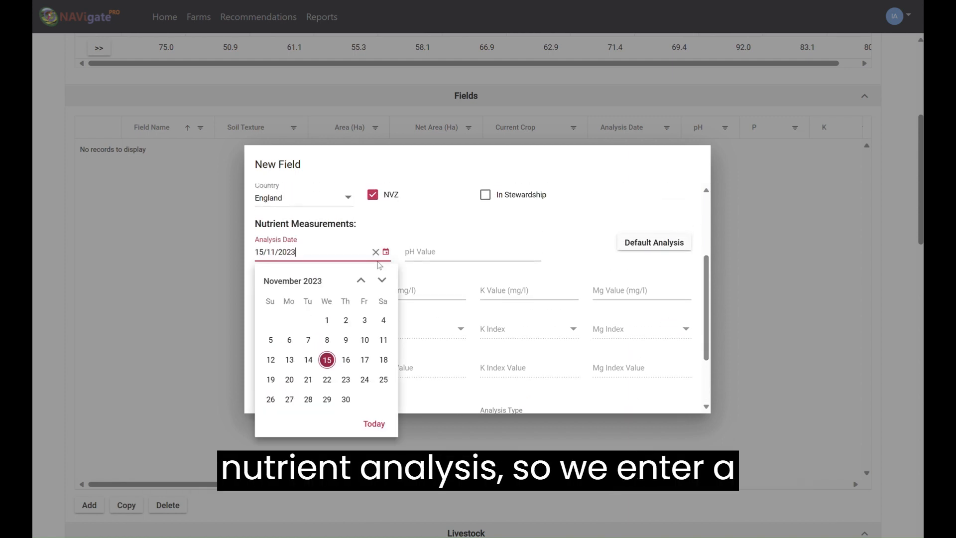
{"action": "left_click", "coordinate": [325, 320]}
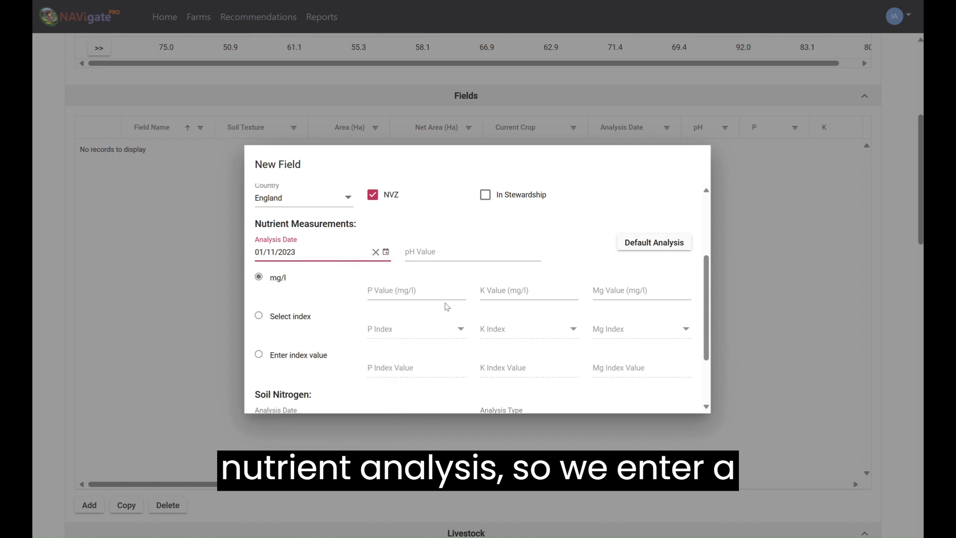
Step: Try the Select index method for the nutrient measurements and open the P index choices
{"action": "left_click", "coordinate": [453, 249]}
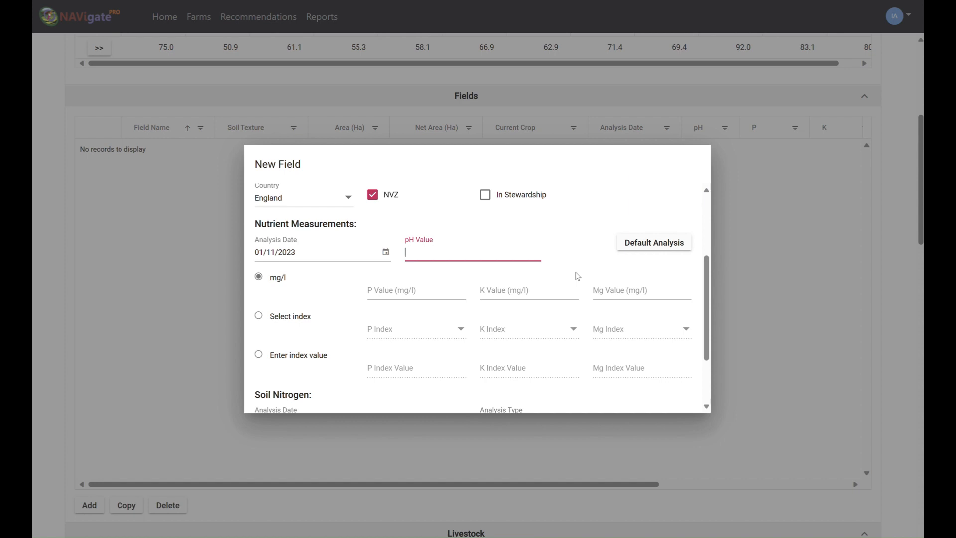
{"action": "left_click", "coordinate": [427, 298]}
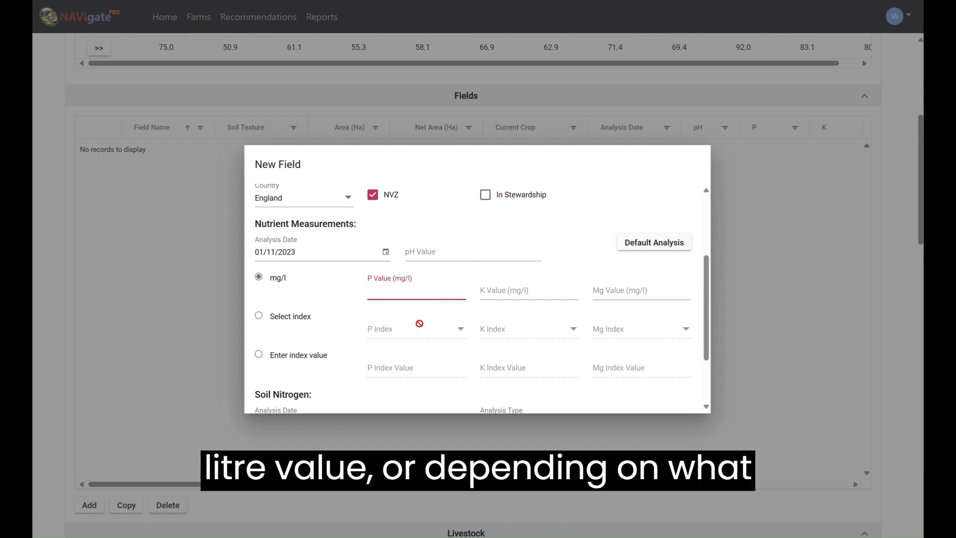
{"action": "left_click", "coordinate": [289, 318]}
{"action": "left_click", "coordinate": [458, 333]}
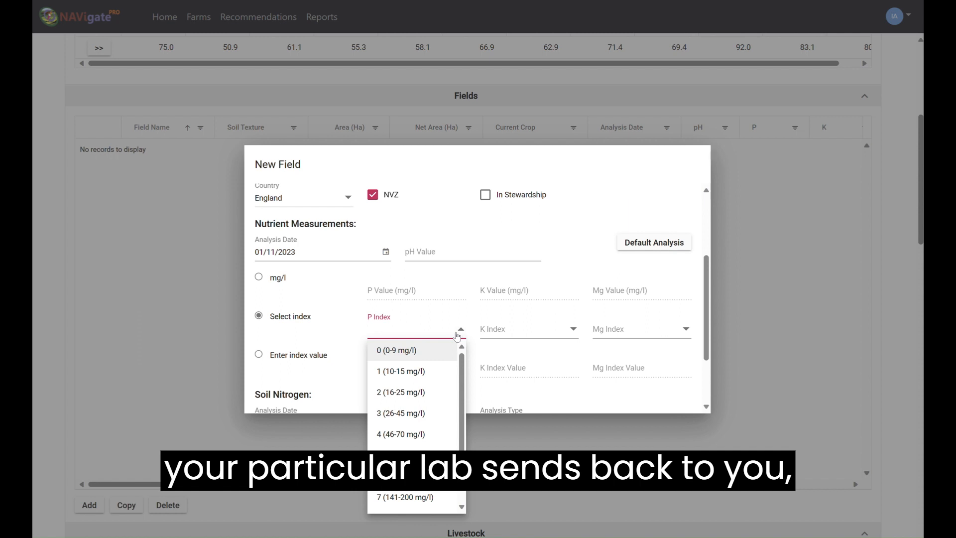
Step: Switch the nutrient measurements to entered index values and set the P index value to 4.3
{"action": "left_click", "coordinate": [297, 357]}
{"action": "left_click", "coordinate": [388, 373]}
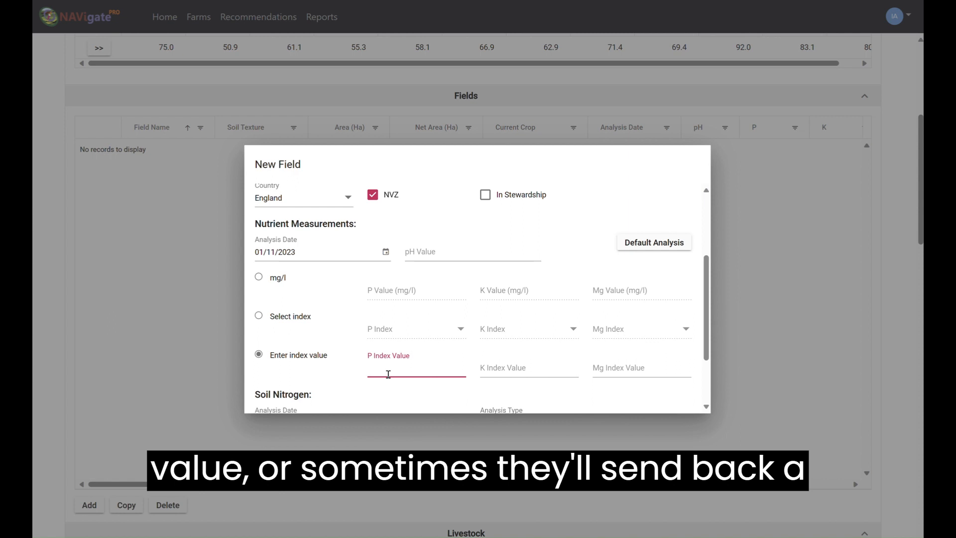
{"action": "type", "text": "4."}
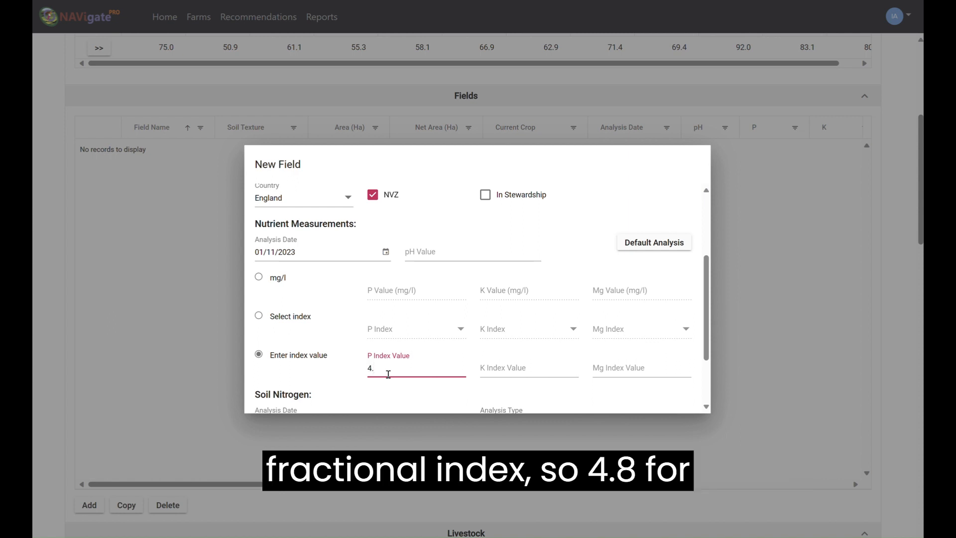
{"action": "type", "text": "3"}
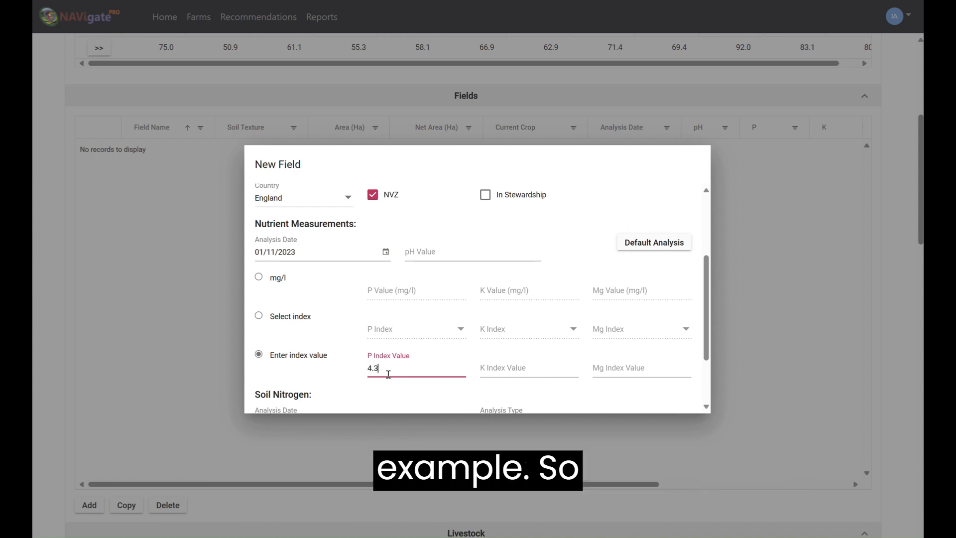
{"action": "left_click", "coordinate": [411, 327]}
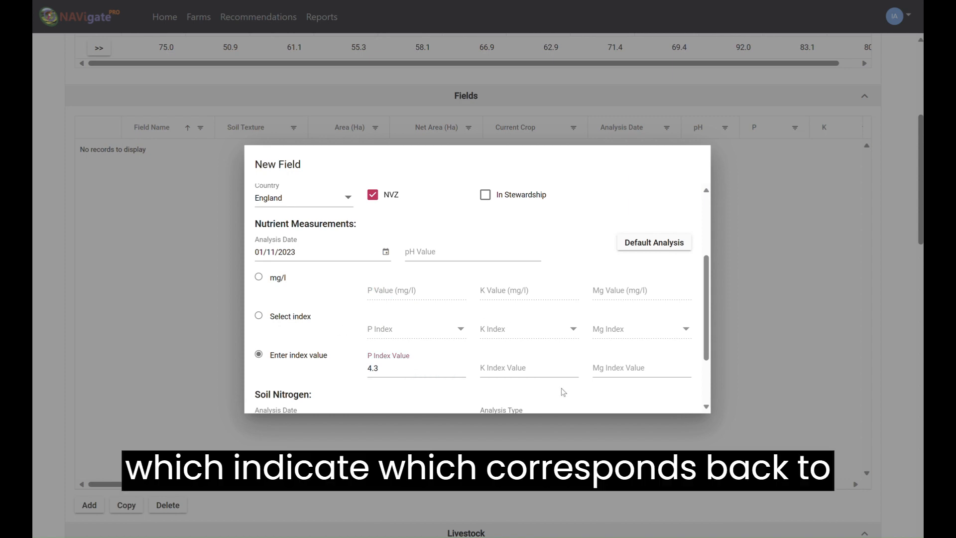
{"action": "left_click", "coordinate": [538, 368]}
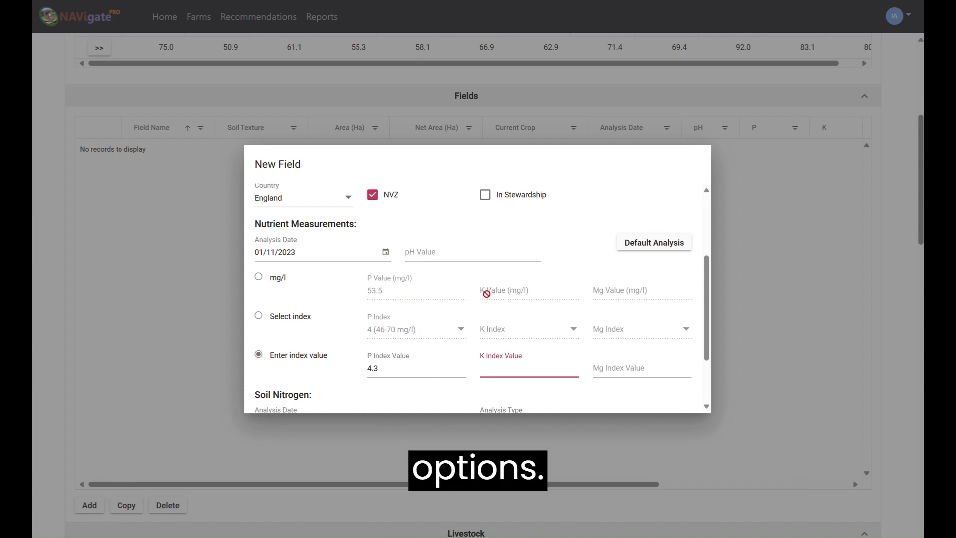
Step: Switch the nutrient measurements to selected indices and set the K index to 3 (241-400 mg/l)
{"action": "left_click", "coordinate": [258, 316]}
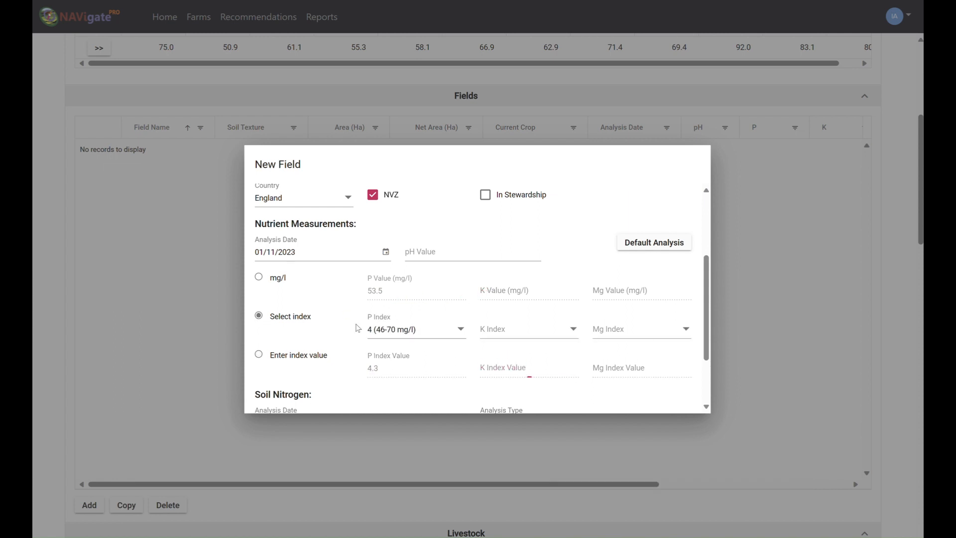
{"action": "left_click", "coordinate": [572, 333]}
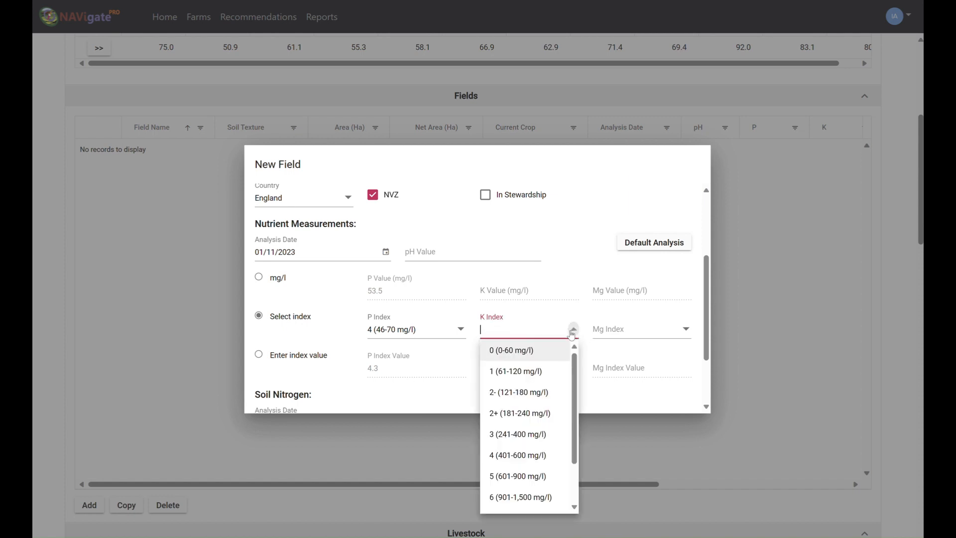
{"action": "left_click", "coordinate": [518, 438]}
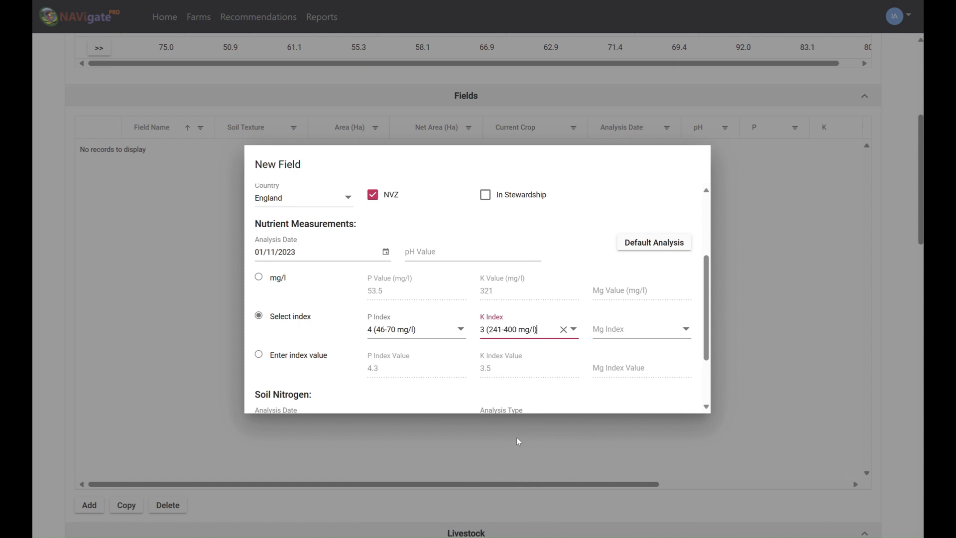
Step: Switch the nutrient measurements to mg/l, fill in the default analysis and re-enter the Mg value as 76 mg/l
{"action": "left_click", "coordinate": [259, 277]}
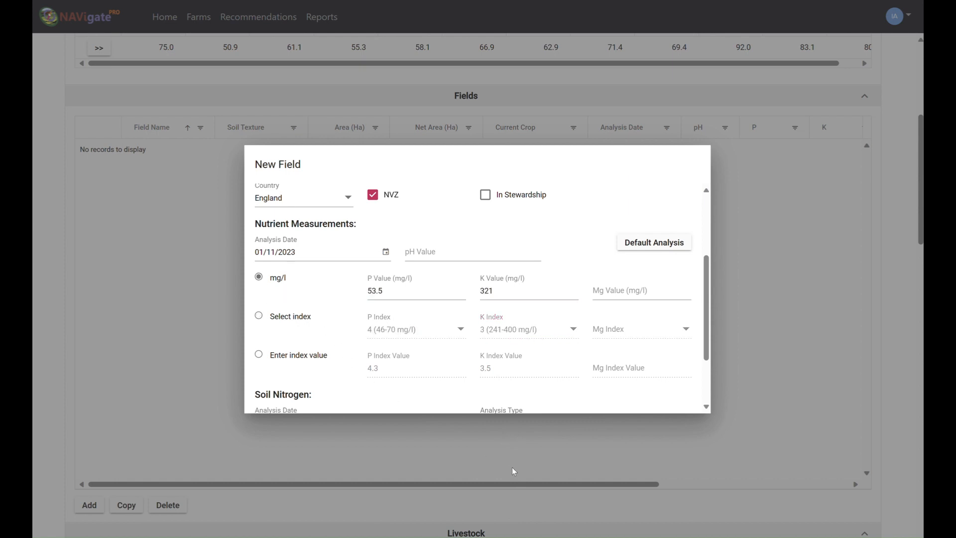
{"action": "left_click", "coordinate": [625, 244]}
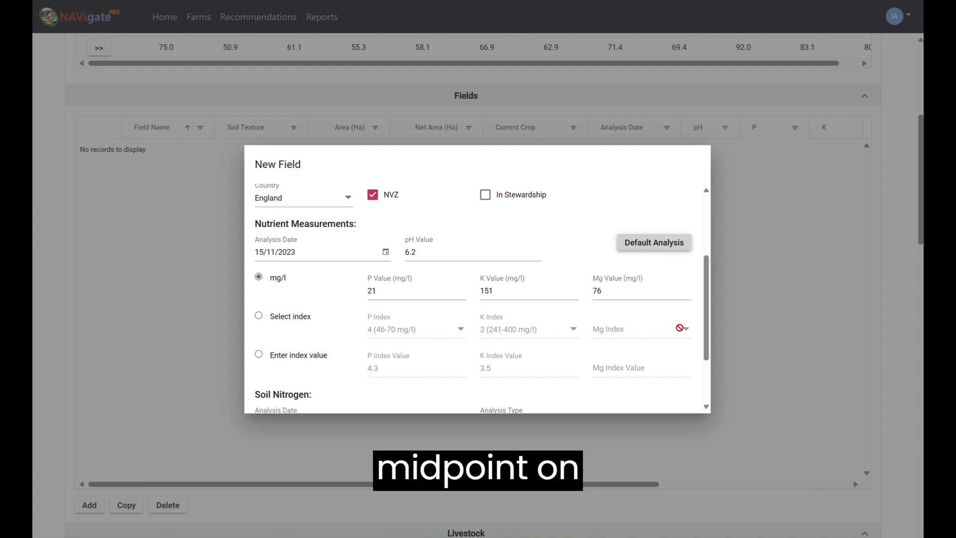
{"action": "left_click", "coordinate": [626, 294]}
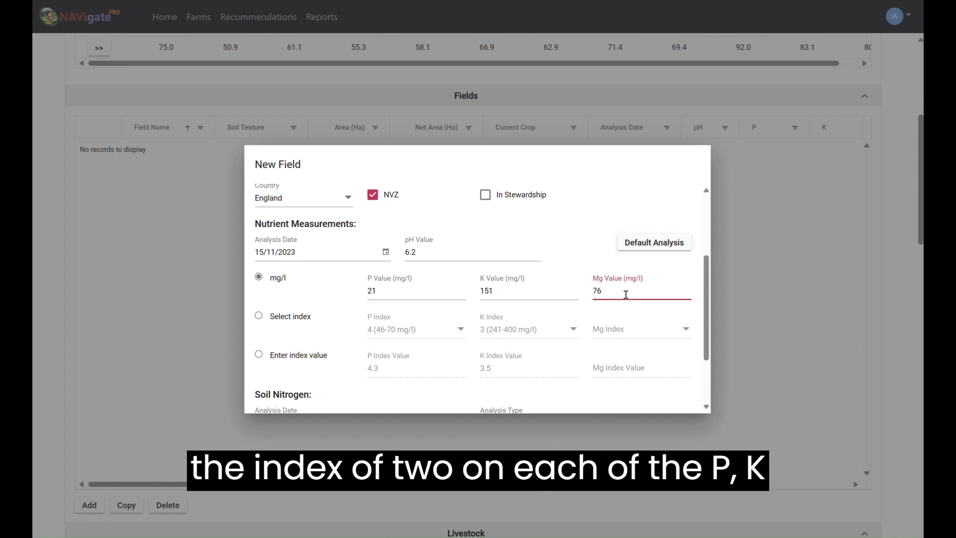
{"action": "key", "text": "BackSpace"}
{"action": "type", "text": "6"}
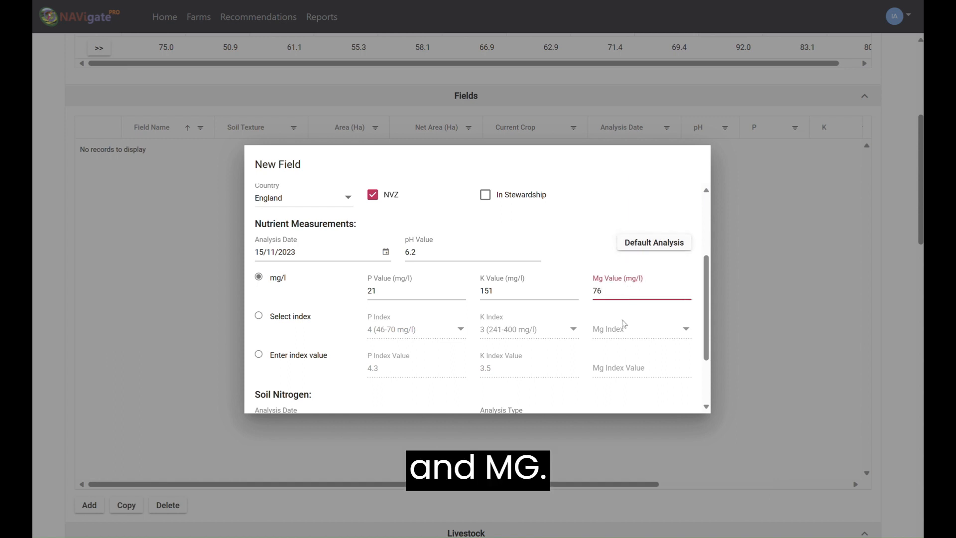
{"action": "left_click", "coordinate": [626, 359]}
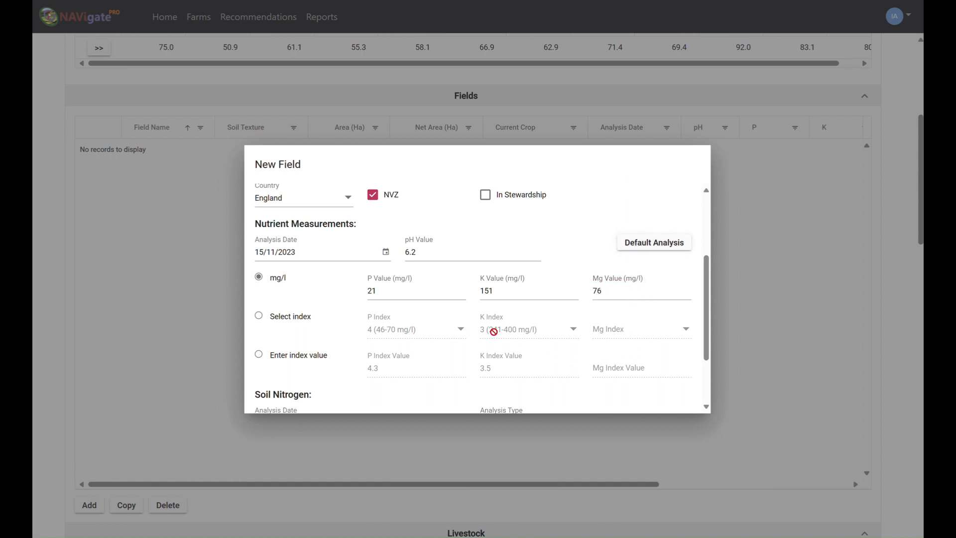
Step: Return the nutrient measurements to selected indices and set the Mg index to 2 (51-100 mg/l)
{"action": "left_click", "coordinate": [298, 320]}
{"action": "left_click", "coordinate": [658, 326]}
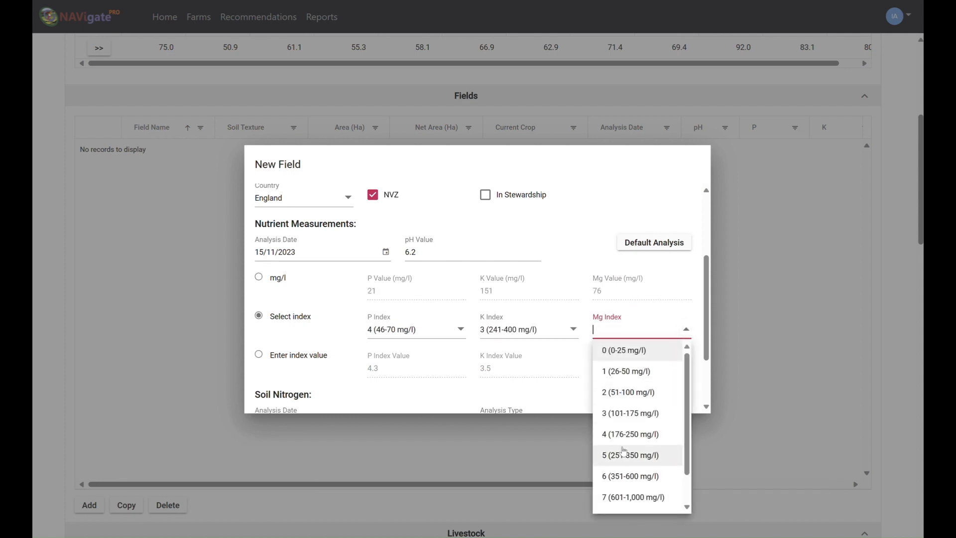
{"action": "left_click", "coordinate": [624, 394]}
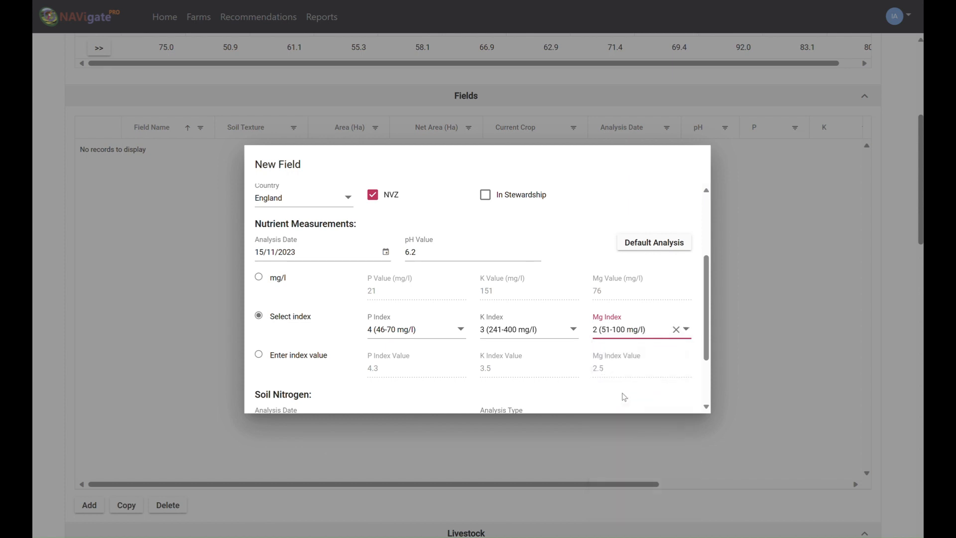
Step: Set the analysis date of the field's soil nitrogen measurement to 01/11/2023
{"action": "scroll", "coordinate": [406, 356], "scroll_direction": "down", "scroll_amount": 2}
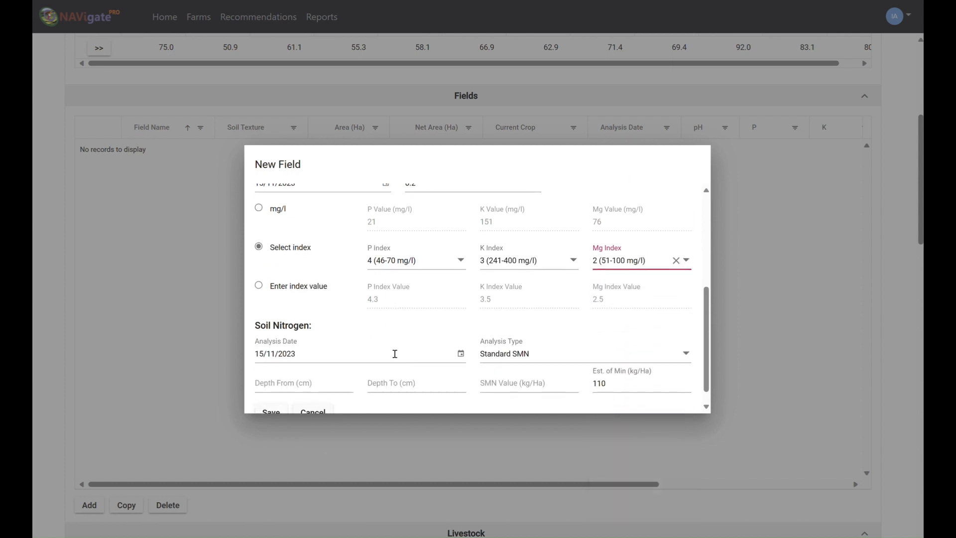
{"action": "scroll", "coordinate": [394, 355], "scroll_direction": "down", "scroll_amount": 1}
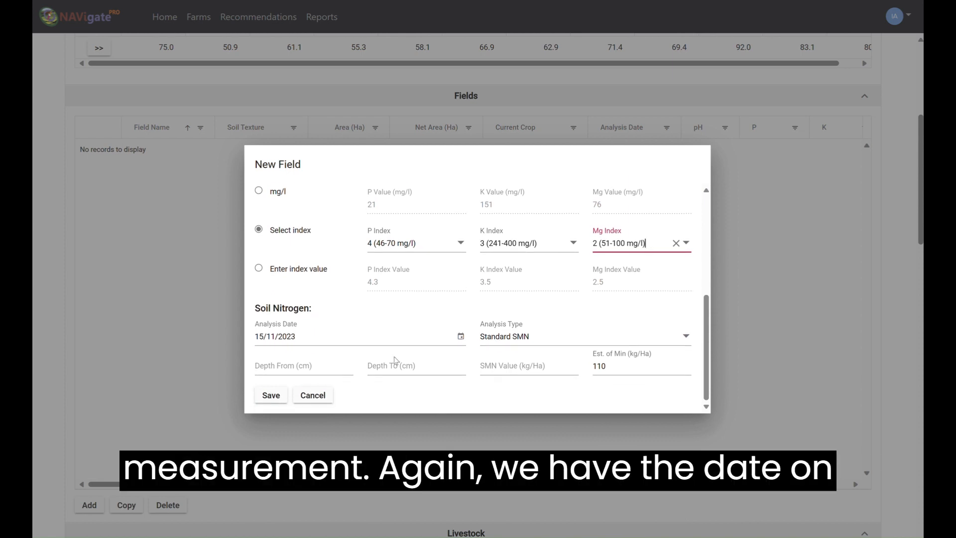
{"action": "left_click", "coordinate": [460, 337]}
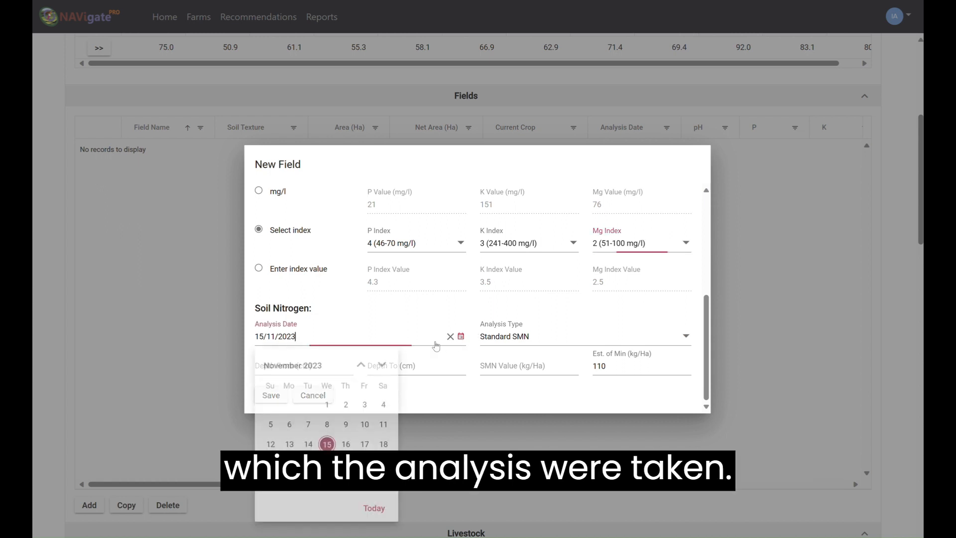
{"action": "left_click", "coordinate": [327, 404]}
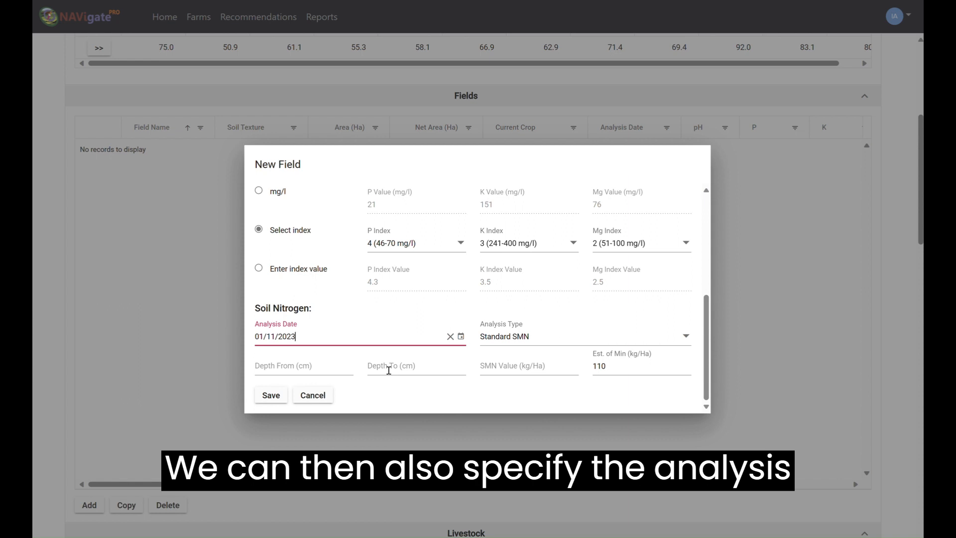
Step: Set the soil nitrogen sampling depth from 0 to 90 cm and the SMN value to 100 kg/ha
{"action": "left_click", "coordinate": [336, 367]}
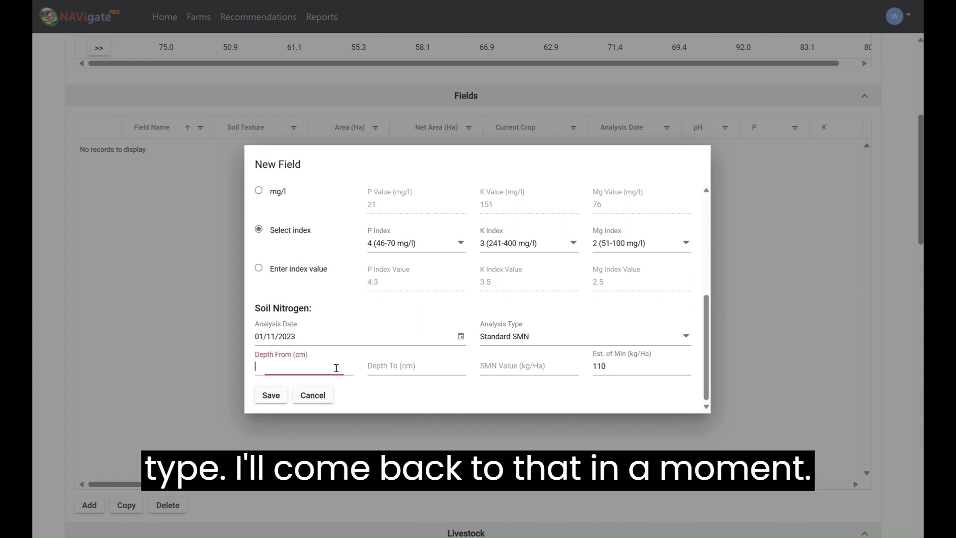
{"action": "type", "text": "0"}
{"action": "left_click", "coordinate": [427, 368]}
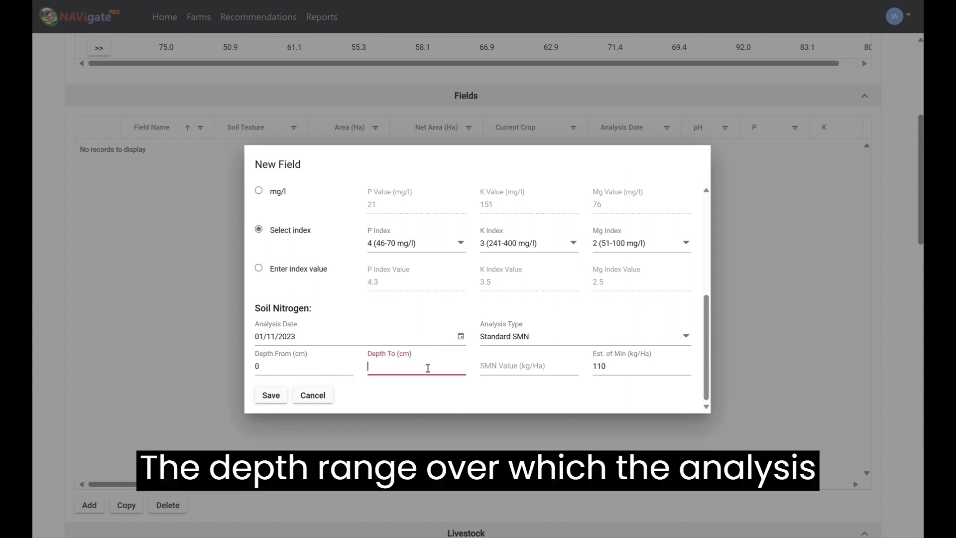
{"action": "type", "text": "90"}
{"action": "left_click", "coordinate": [528, 370]}
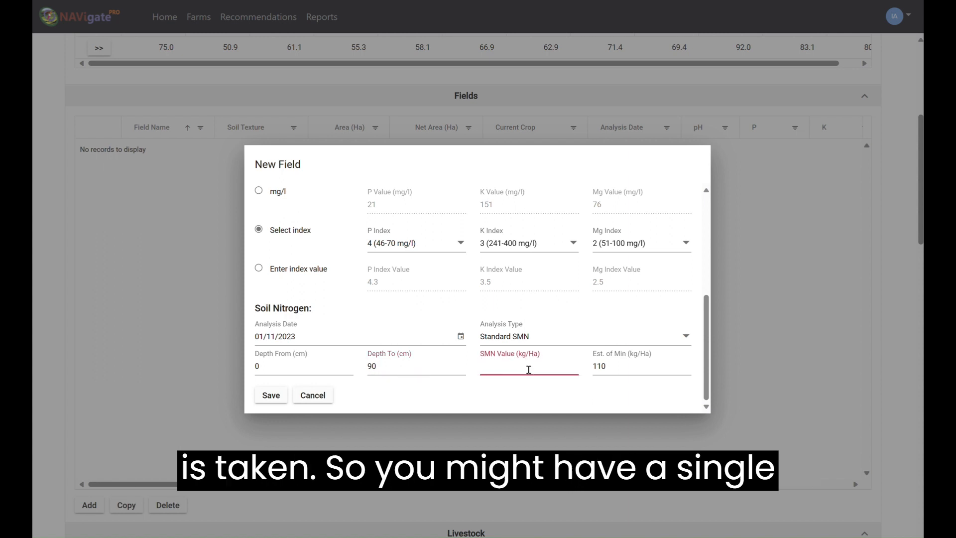
{"action": "type", "text": "100"}
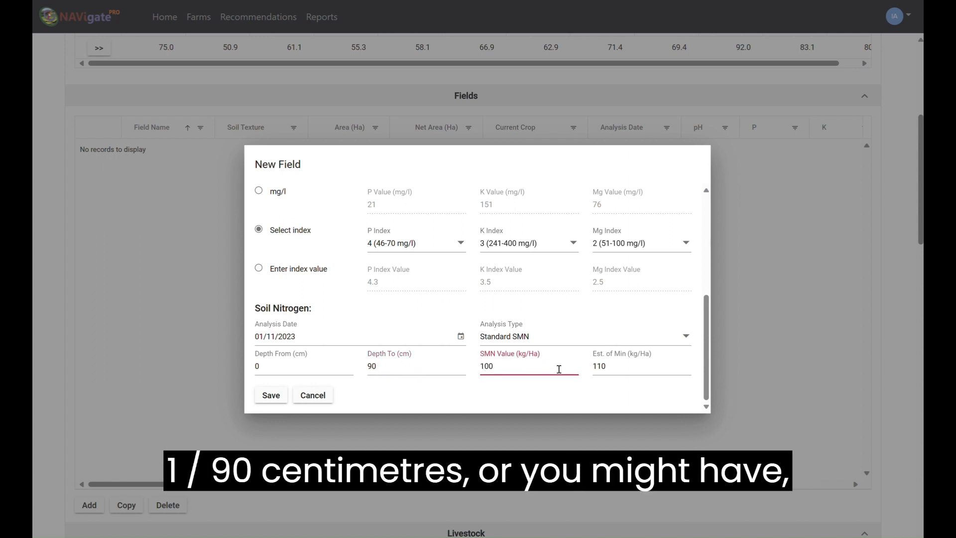
{"action": "left_click", "coordinate": [600, 371]}
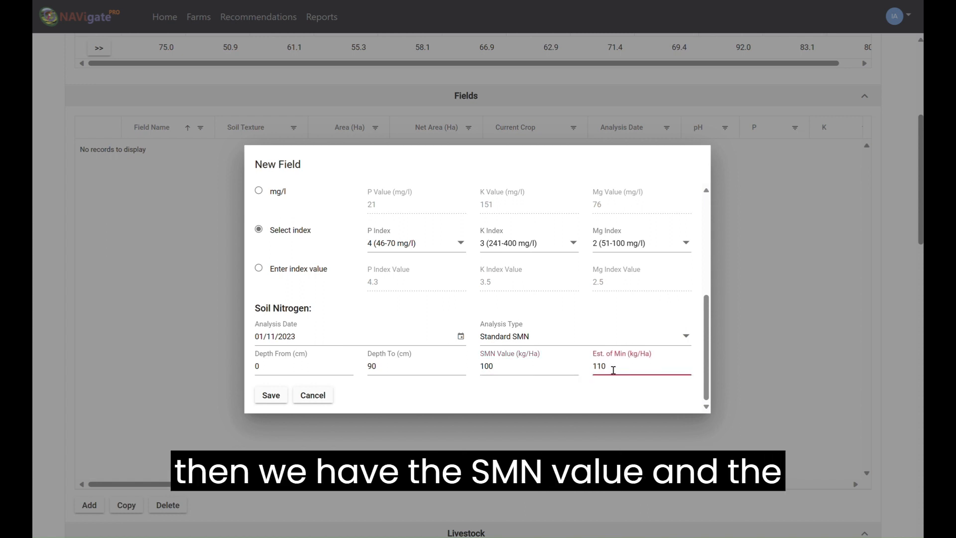
Step: Change the soil nitrogen analysis type to SMN Plus and set the N Later value to 50 kg/ha
{"action": "left_click", "coordinate": [685, 338]}
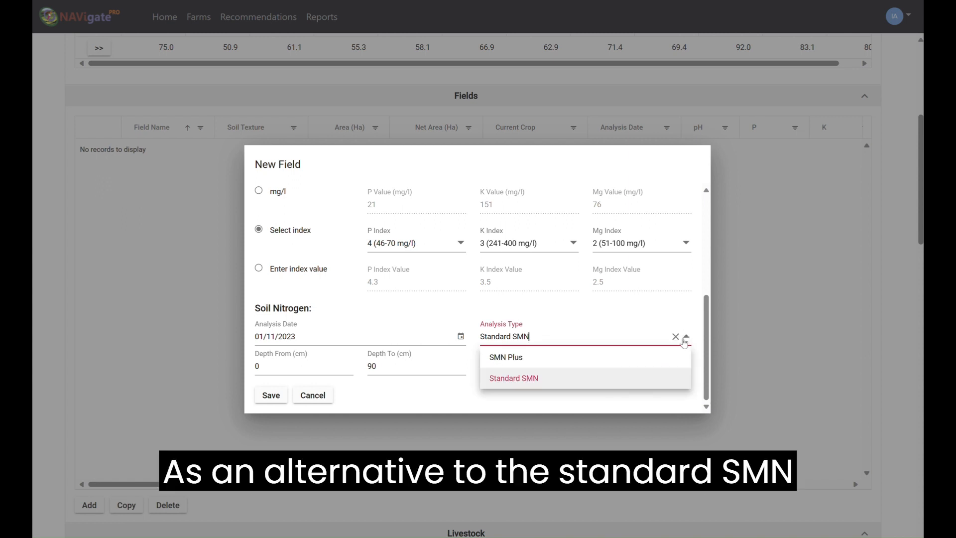
{"action": "left_click", "coordinate": [576, 357]}
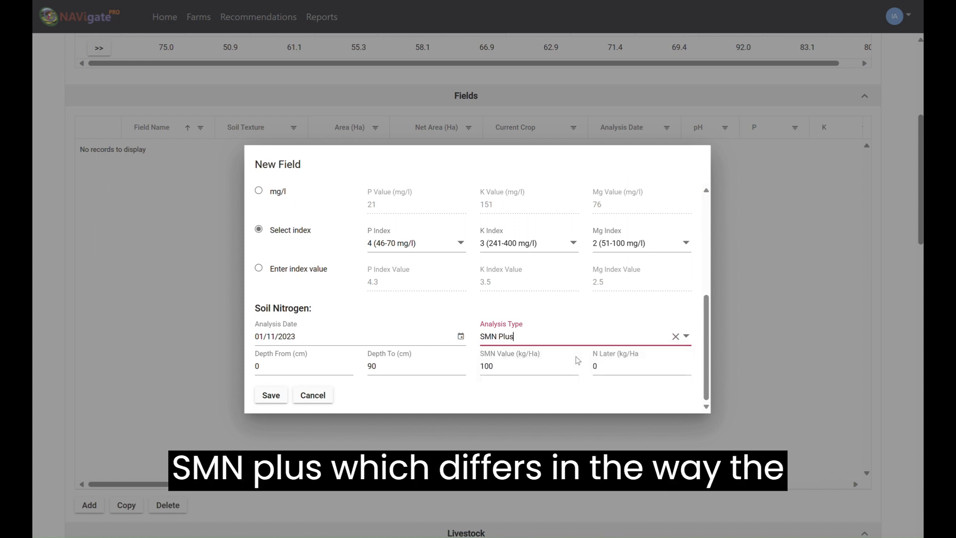
{"action": "left_click", "coordinate": [549, 365]}
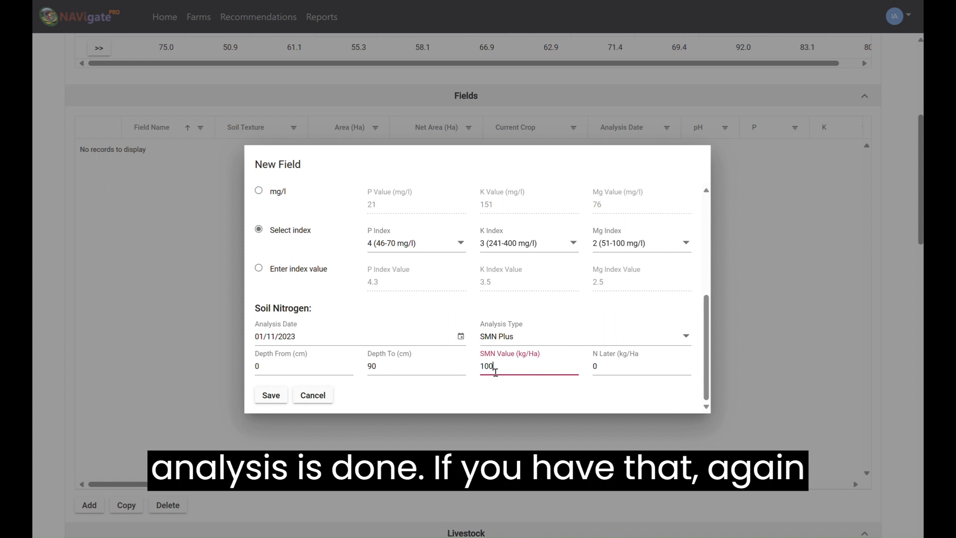
{"action": "left_click", "coordinate": [600, 369]}
{"action": "left_click_drag", "start_coordinate": [632, 373], "coordinate": [592, 372]}
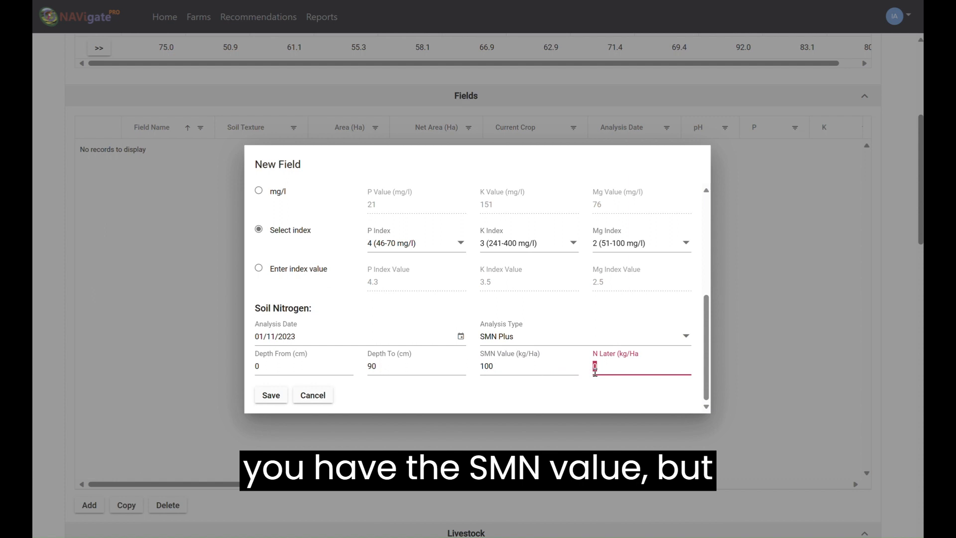
{"action": "type", "text": "50"}
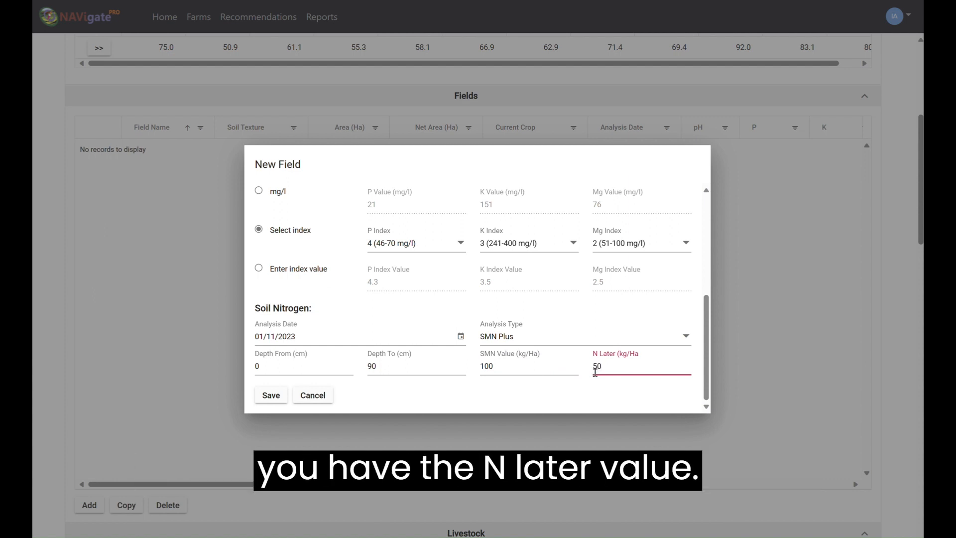
Step: Save the new field and open the details page of Meadow field from the farm's field list
{"action": "left_click", "coordinate": [271, 395]}
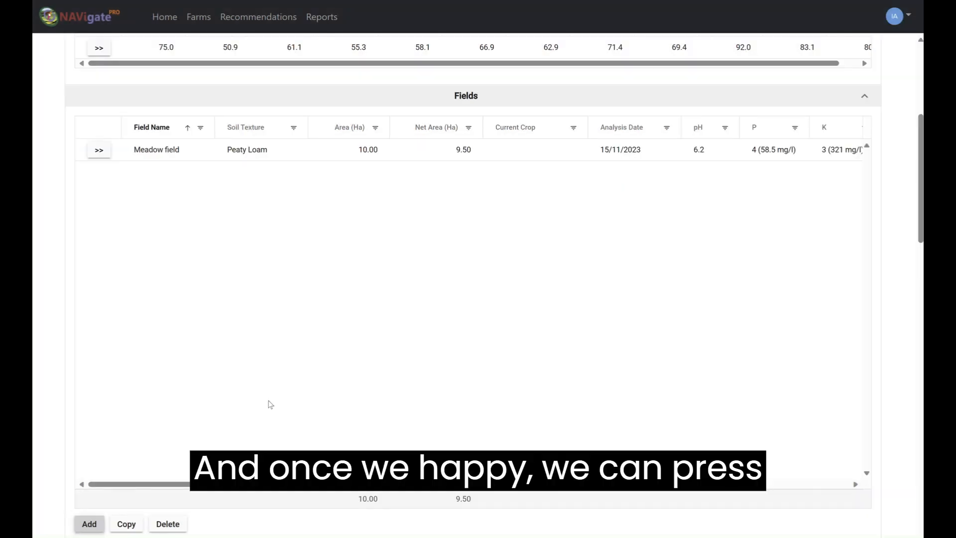
{"action": "left_click", "coordinate": [245, 154]}
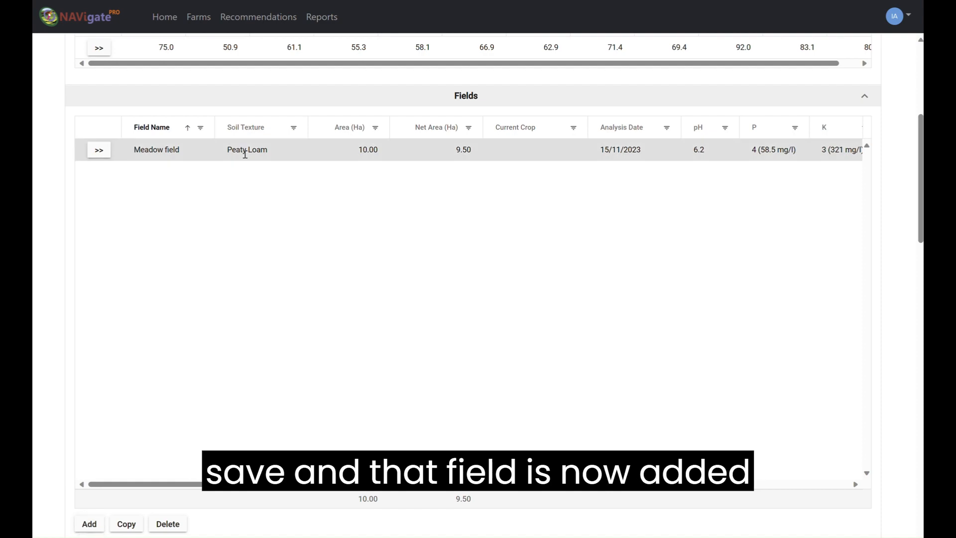
{"action": "left_click", "coordinate": [99, 150]}
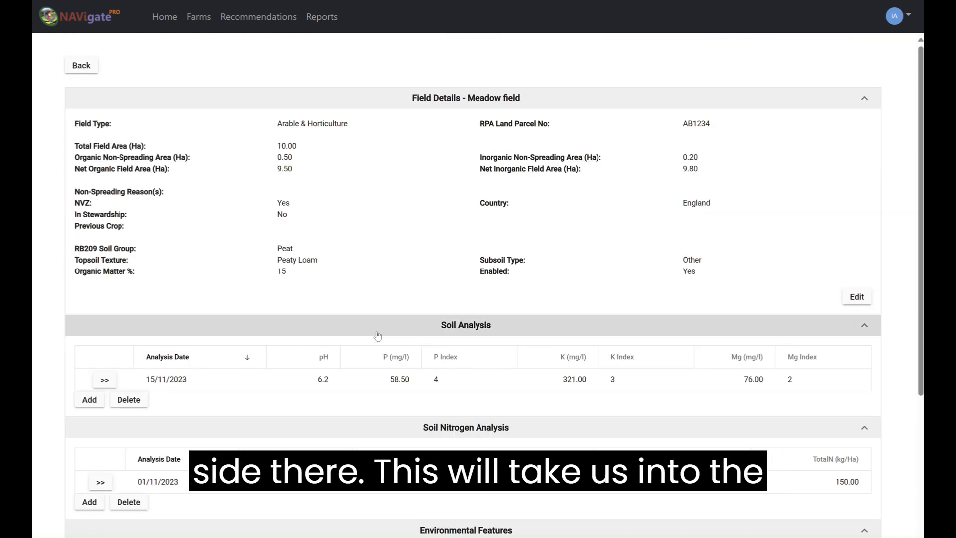
Step: Add Canal as an environmental feature of Meadow field and save it
{"action": "scroll", "coordinate": [396, 331], "scroll_direction": "down", "scroll_amount": 2}
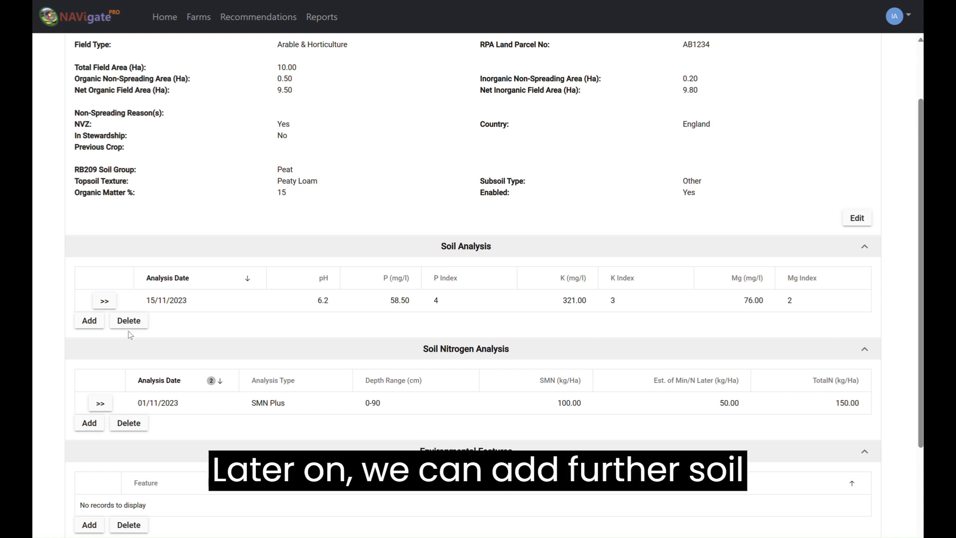
{"action": "scroll", "coordinate": [147, 355], "scroll_direction": "down", "scroll_amount": 3}
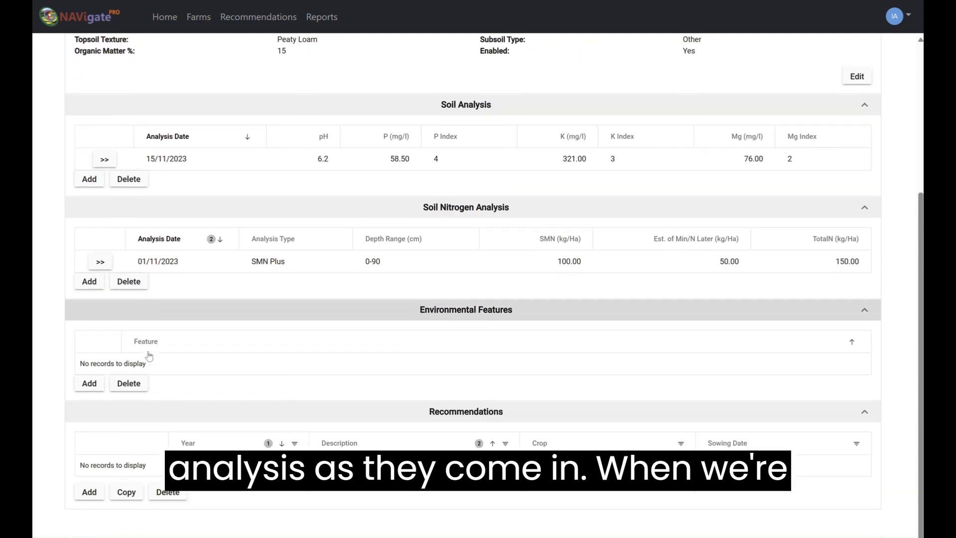
{"action": "left_click", "coordinate": [89, 377]}
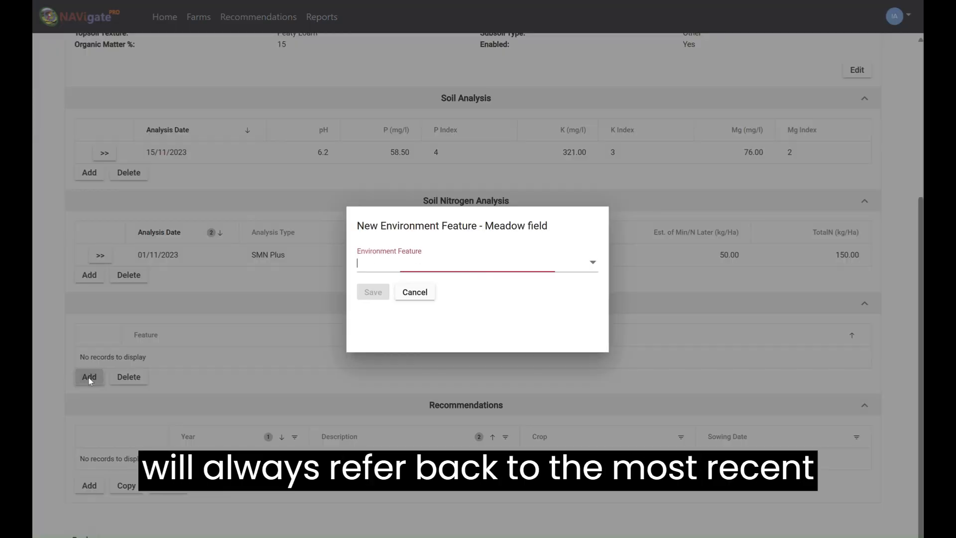
{"action": "left_click", "coordinate": [596, 261]}
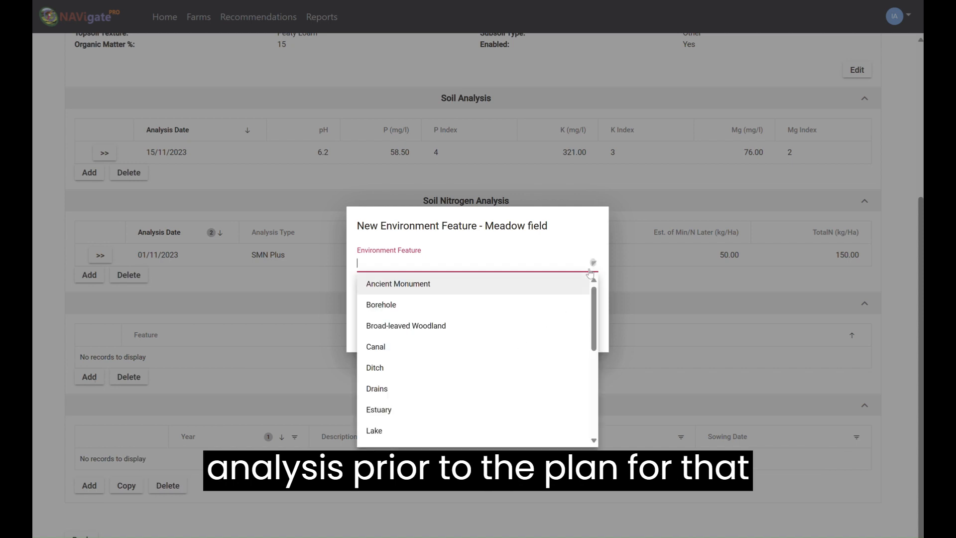
{"action": "left_click", "coordinate": [392, 348]}
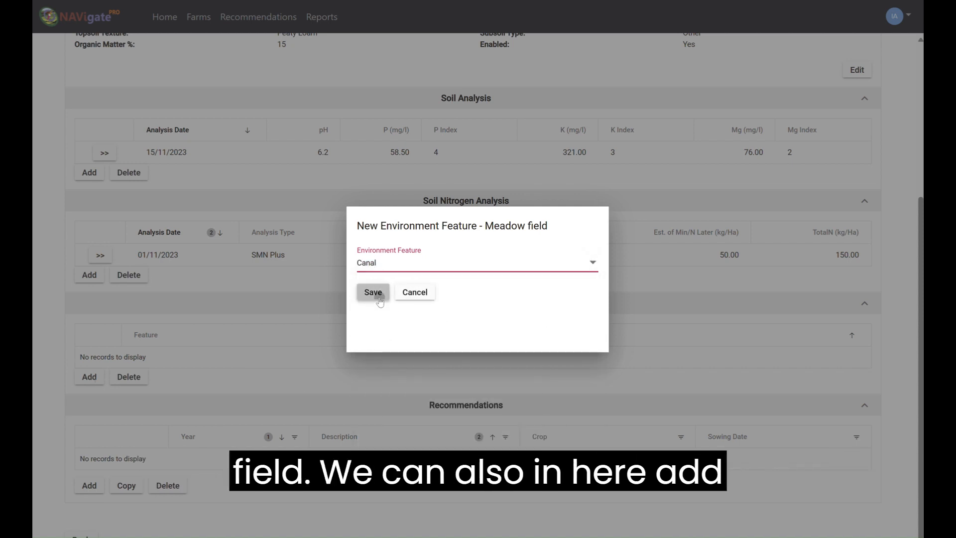
{"action": "left_click", "coordinate": [378, 298]}
Step: Add Ditch as a second environmental feature of the field and save it
{"action": "left_click", "coordinate": [89, 376]}
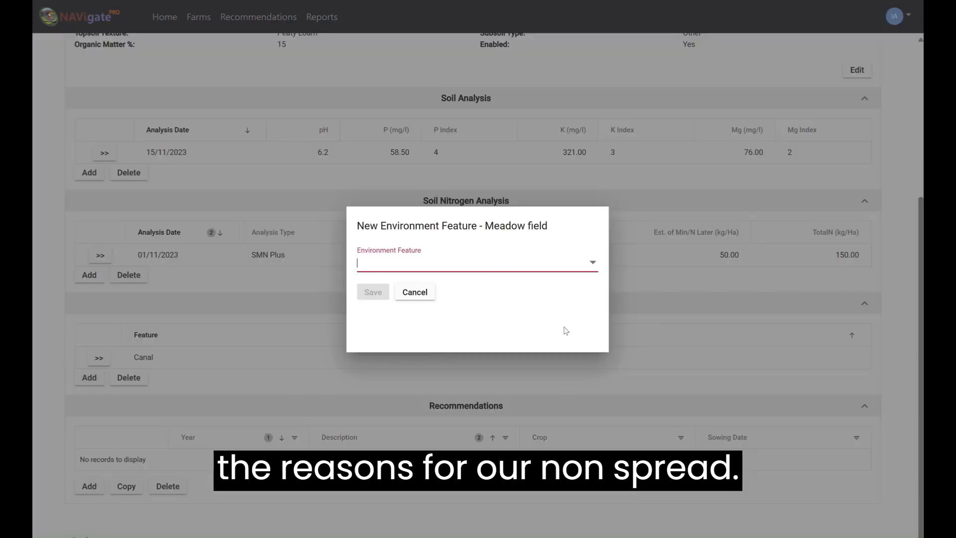
{"action": "left_click", "coordinate": [591, 267]}
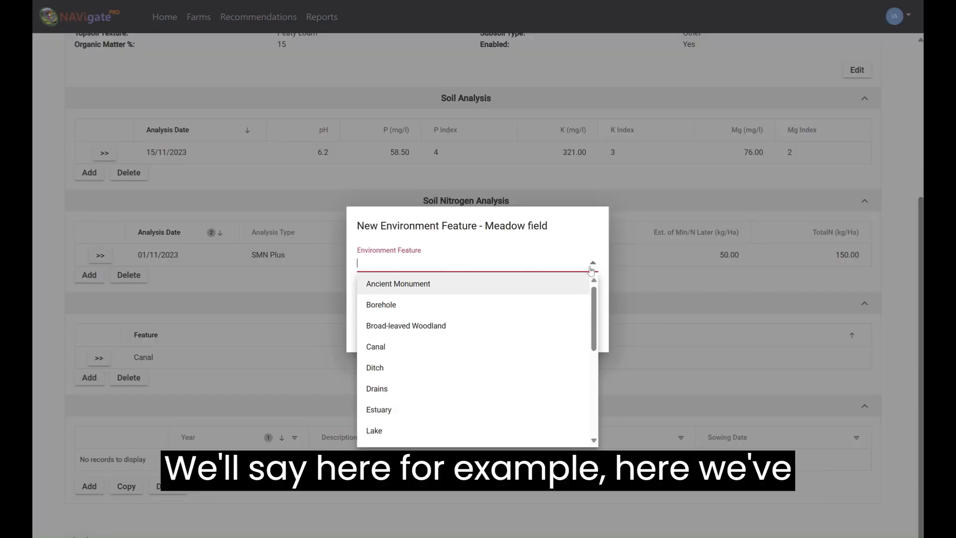
{"action": "left_click", "coordinate": [429, 368]}
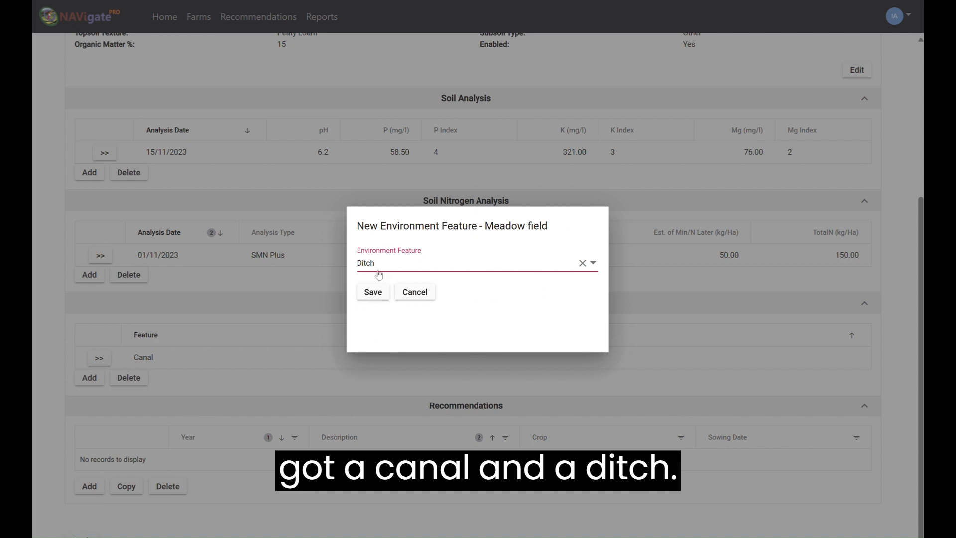
{"action": "left_click", "coordinate": [371, 293]}
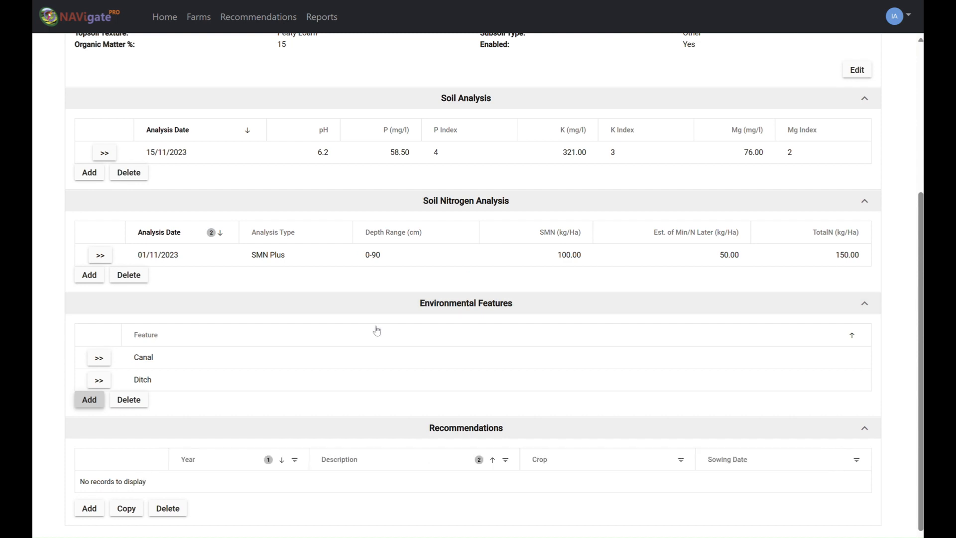
Step: Start a new recommendation for the field with crop group Cereals and crop type Spring Rye
{"action": "scroll", "coordinate": [375, 331], "scroll_direction": "down", "scroll_amount": 1}
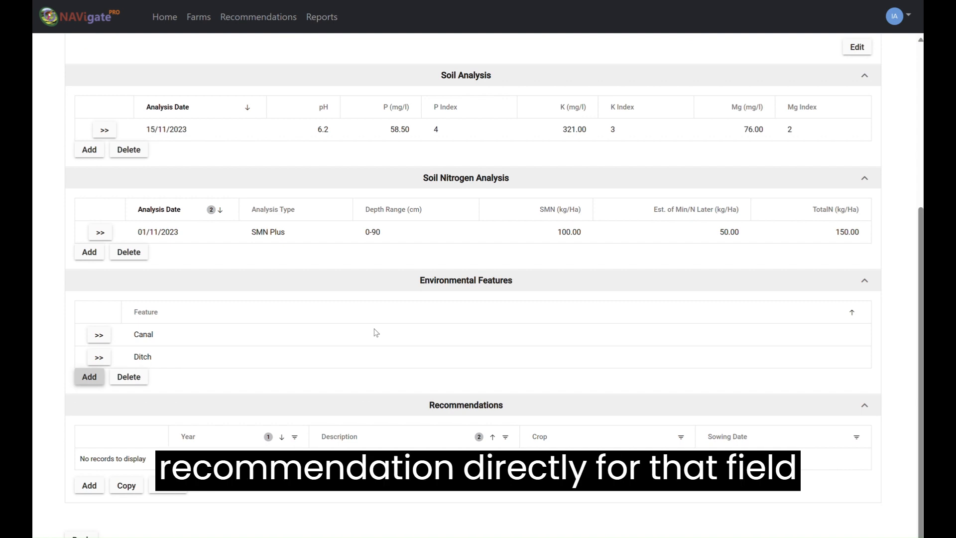
{"action": "left_click", "coordinate": [90, 484]}
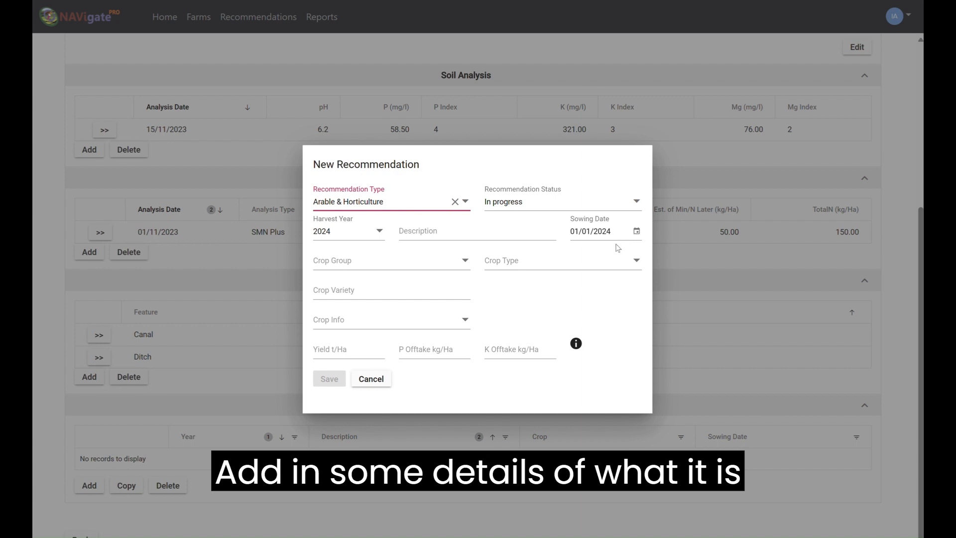
{"action": "left_click", "coordinate": [473, 267]}
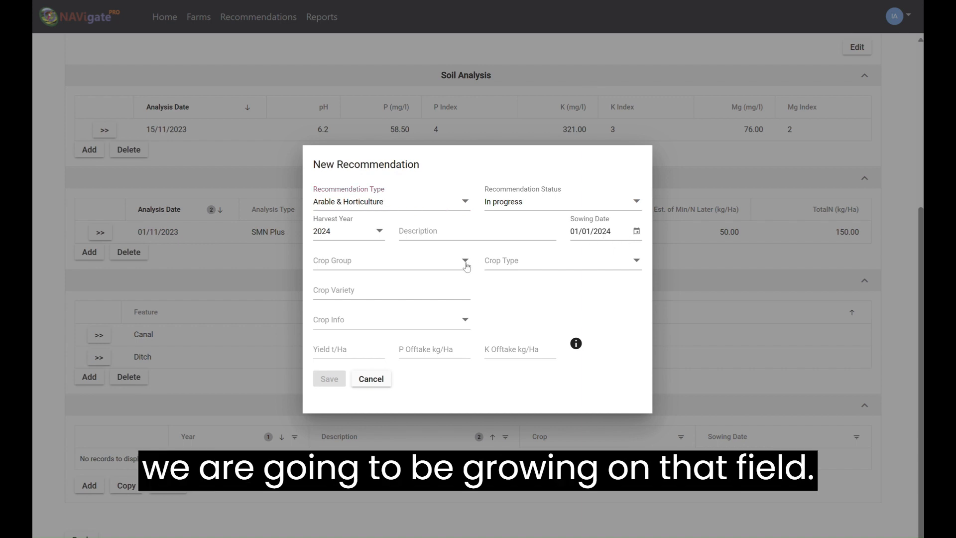
{"action": "left_click", "coordinate": [465, 261]}
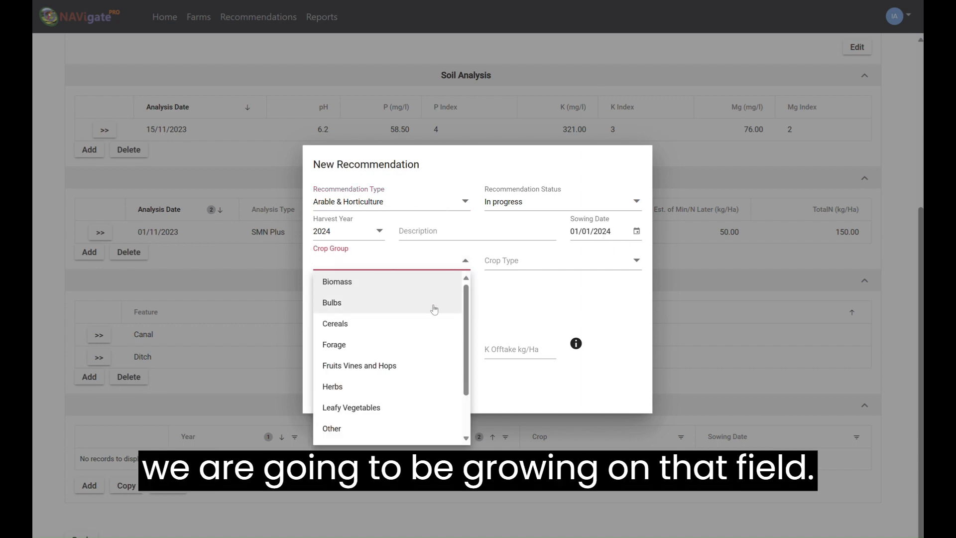
{"action": "left_click", "coordinate": [431, 323]}
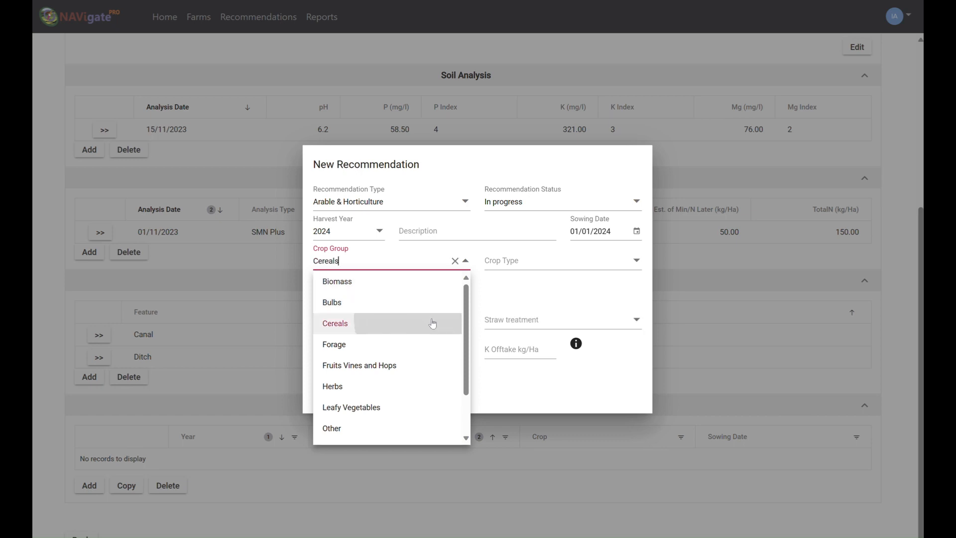
{"action": "left_click", "coordinate": [628, 263]}
{"action": "left_click", "coordinate": [568, 334]}
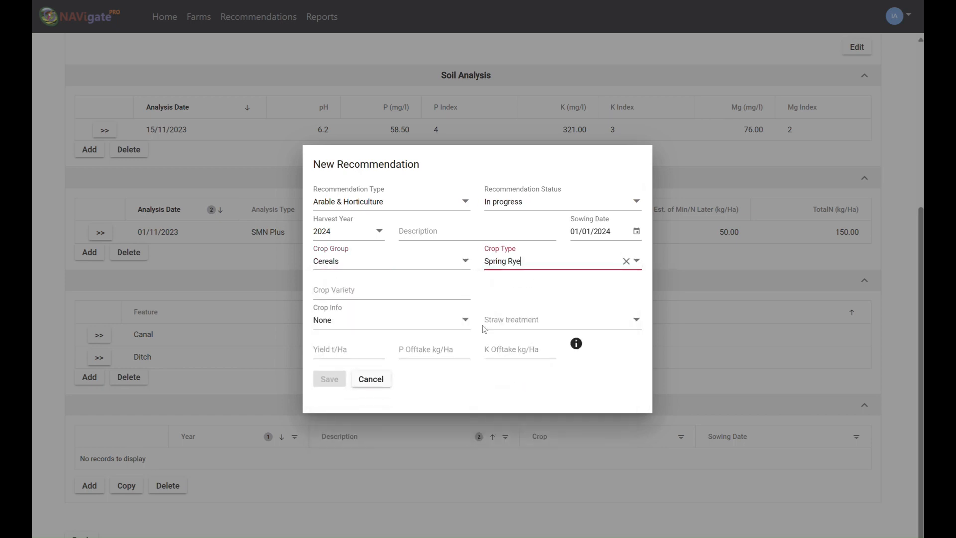
Step: Set the recommendation's straw treatment to Straw to be Incorporated and its yield to 10 t/ha
{"action": "left_click", "coordinate": [631, 323]}
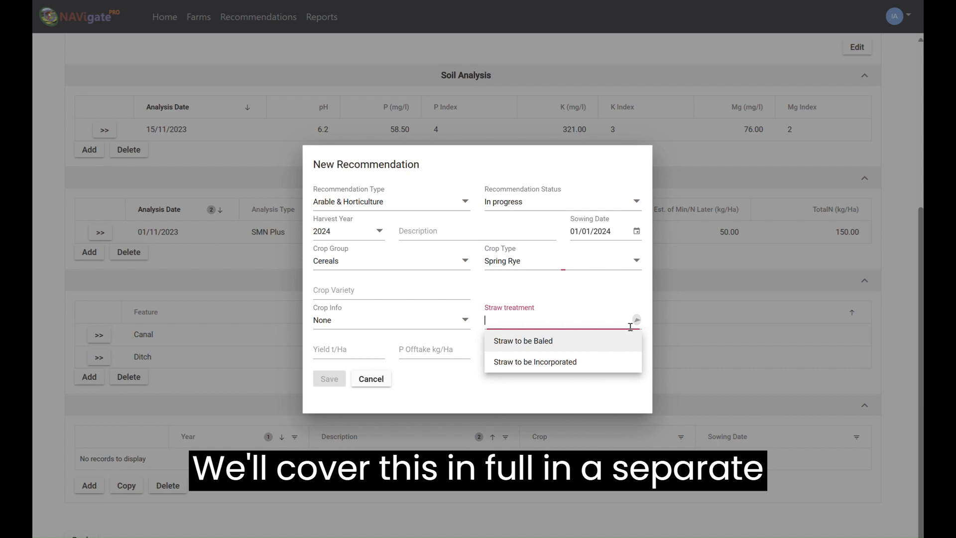
{"action": "left_click", "coordinate": [604, 360]}
{"action": "left_click", "coordinate": [337, 350]}
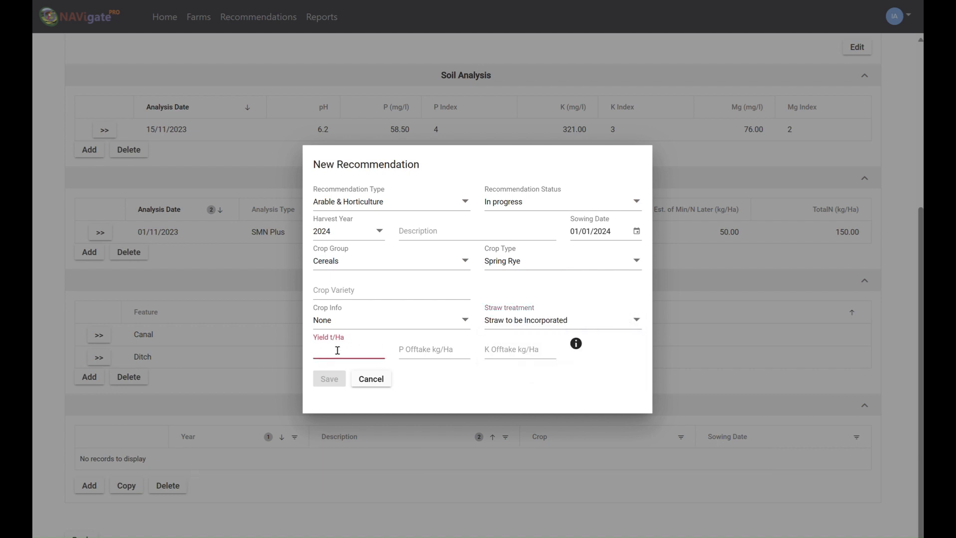
{"action": "type", "text": "10"}
{"action": "left_click", "coordinate": [431, 352]}
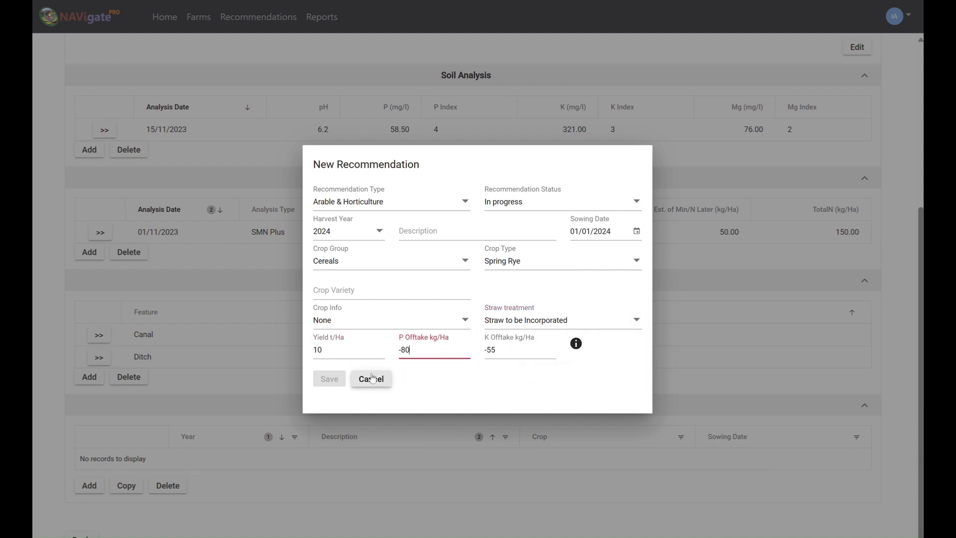
Step: Save the recommendation with the description Demo Rec and open its details page from the field's recommendations
{"action": "left_click", "coordinate": [451, 238]}
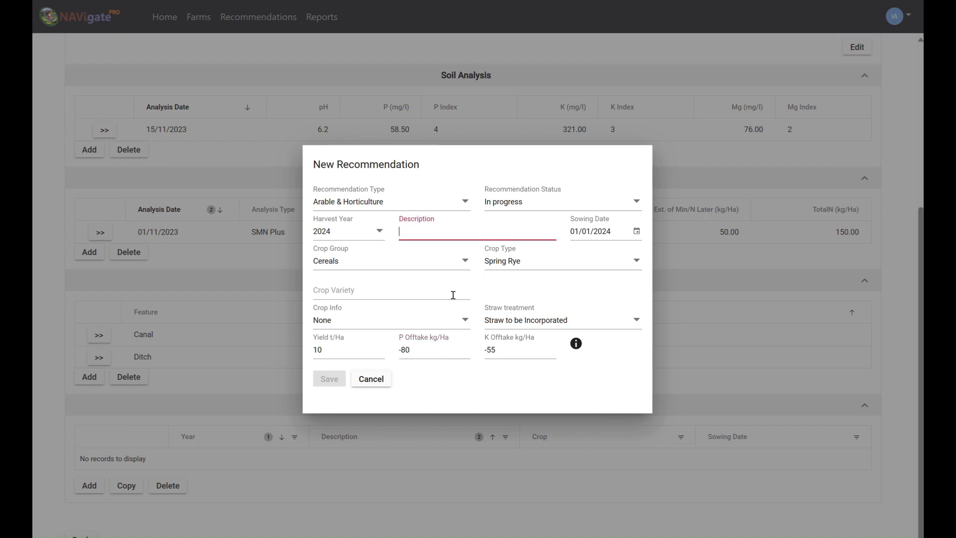
{"action": "type", "text": "Demo Rec"}
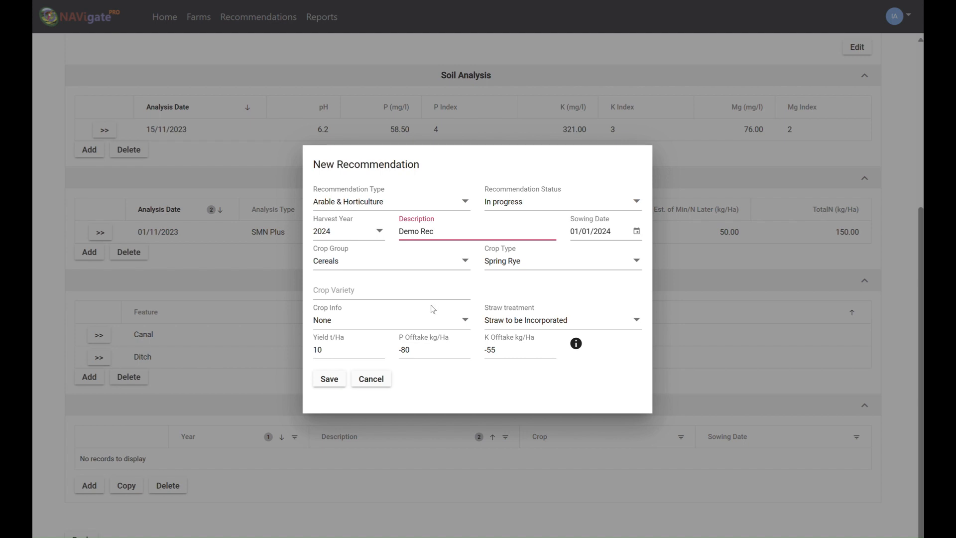
{"action": "left_click", "coordinate": [324, 382]}
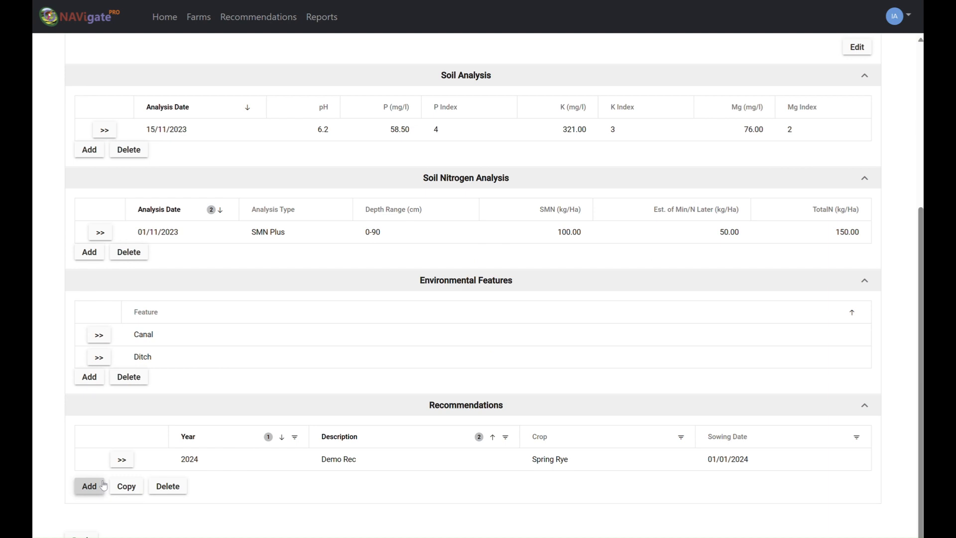
{"action": "left_click", "coordinate": [121, 459]}
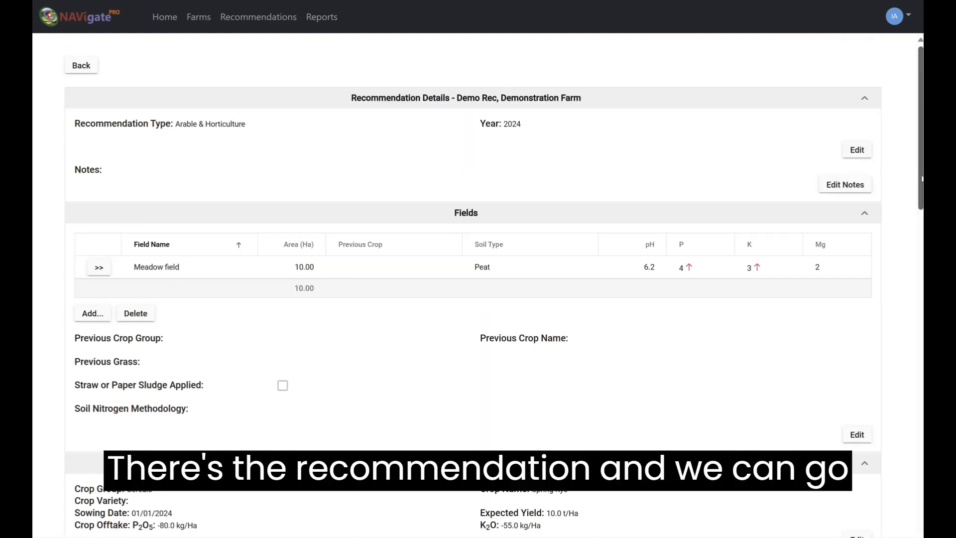
{"action": "left_click_drag", "start_coordinate": [920, 182], "coordinate": [921, 344]}
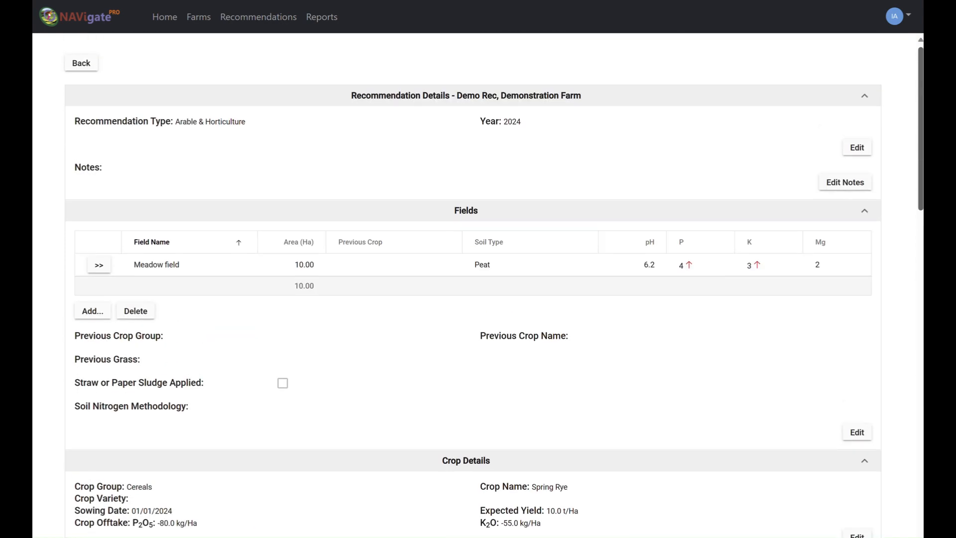